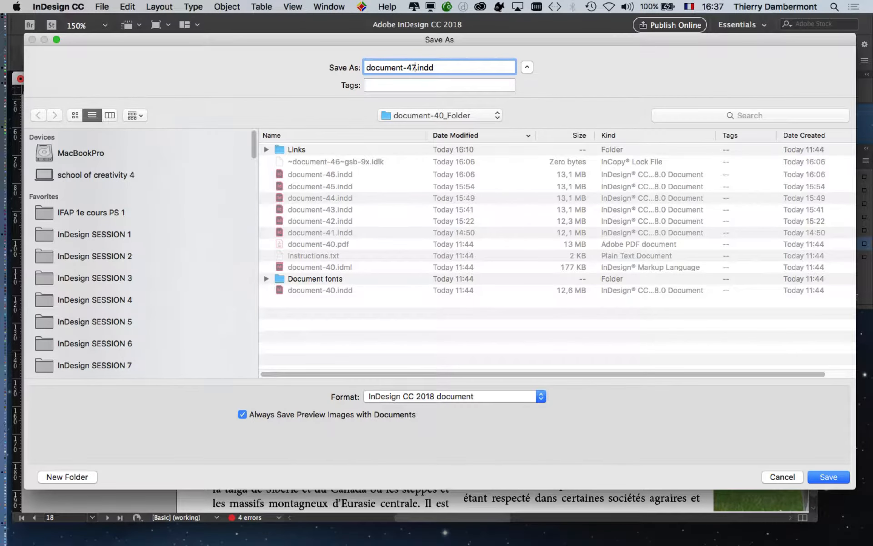
Save the document as document-47.indd and select all the body text of the wolf article on page 18.
{"action": "key", "text": "Return"}
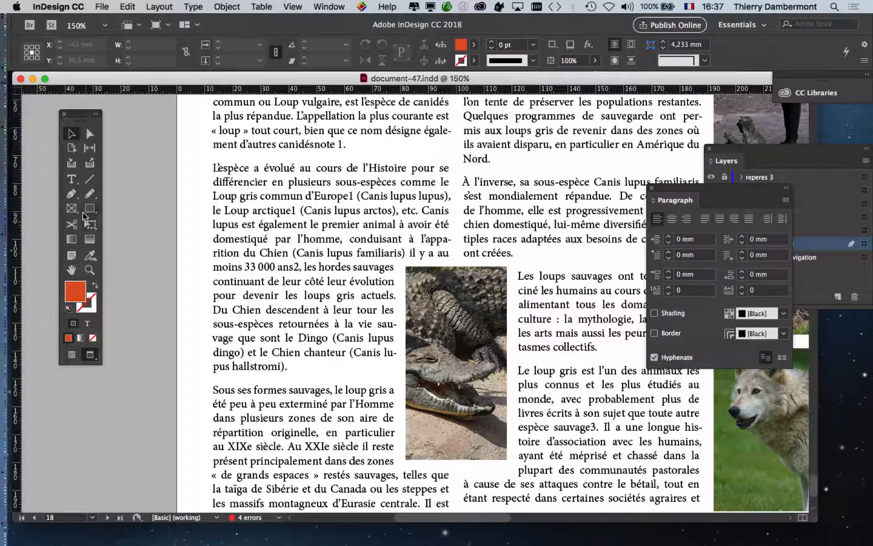
{"action": "left_click", "coordinate": [74, 180]}
{"action": "left_click", "coordinate": [278, 188]}
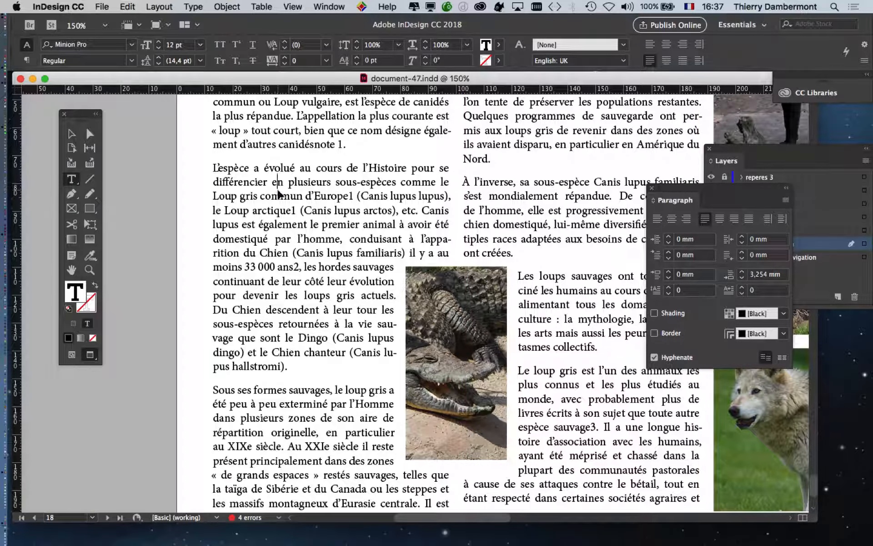
{"action": "key", "text": "super+a"}
{"action": "left_click_drag", "start_coordinate": [322, 210], "coordinate": [252, 148]}
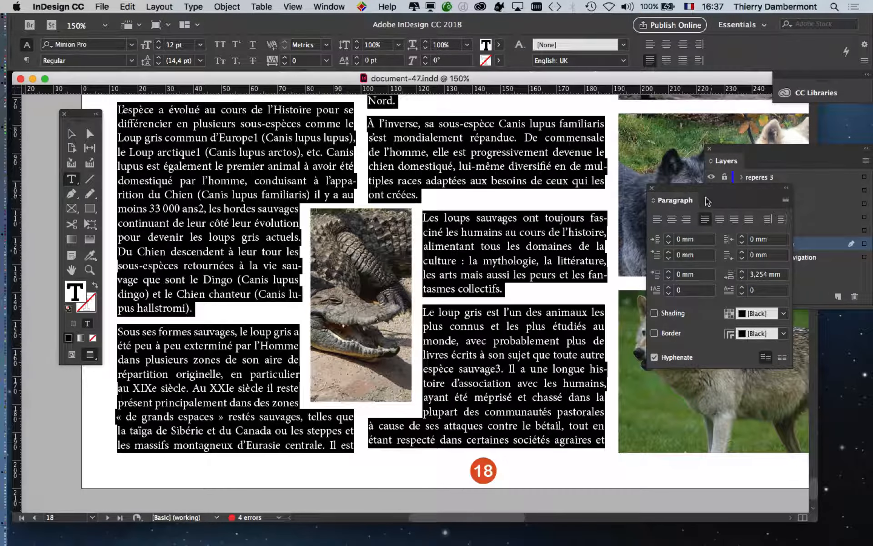
Open the Justification settings for the selected text and turn on the preview.
{"action": "left_click_drag", "start_coordinate": [704, 189], "coordinate": [455, 134]}
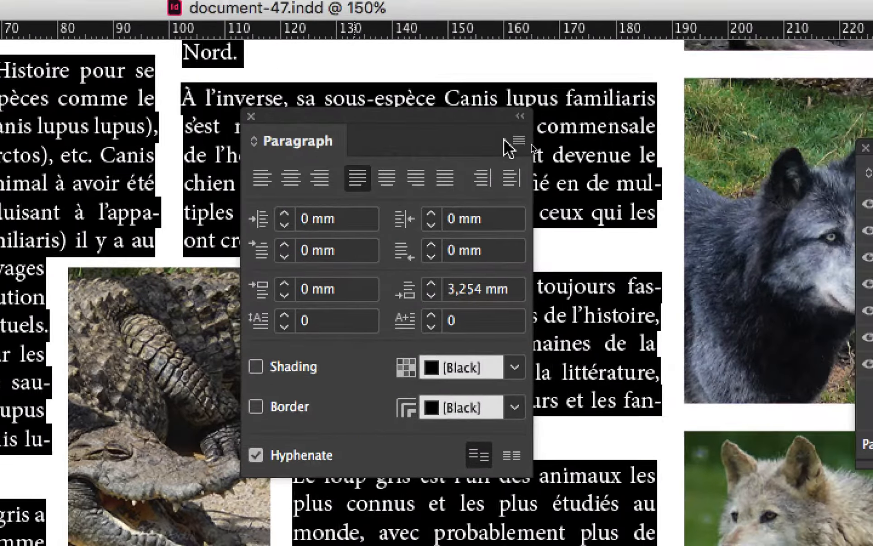
{"action": "left_click", "coordinate": [536, 145]}
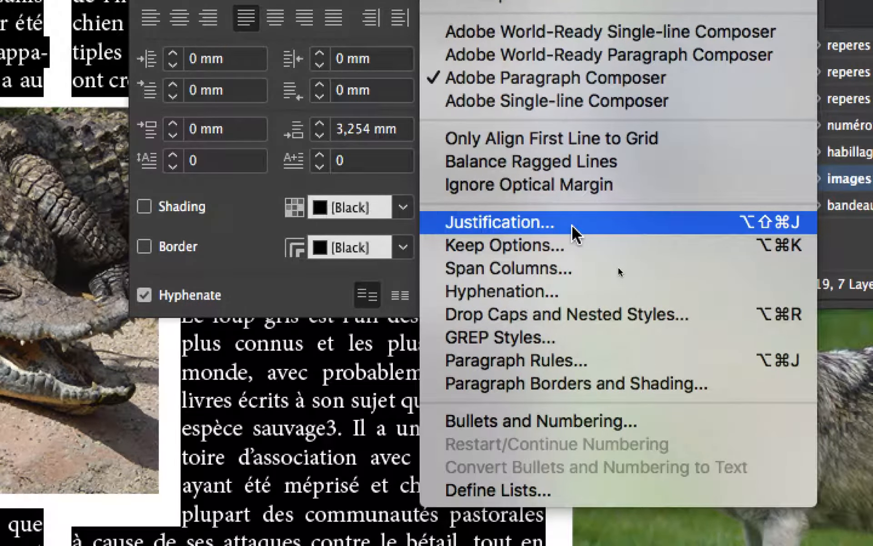
{"action": "left_click", "coordinate": [574, 227]}
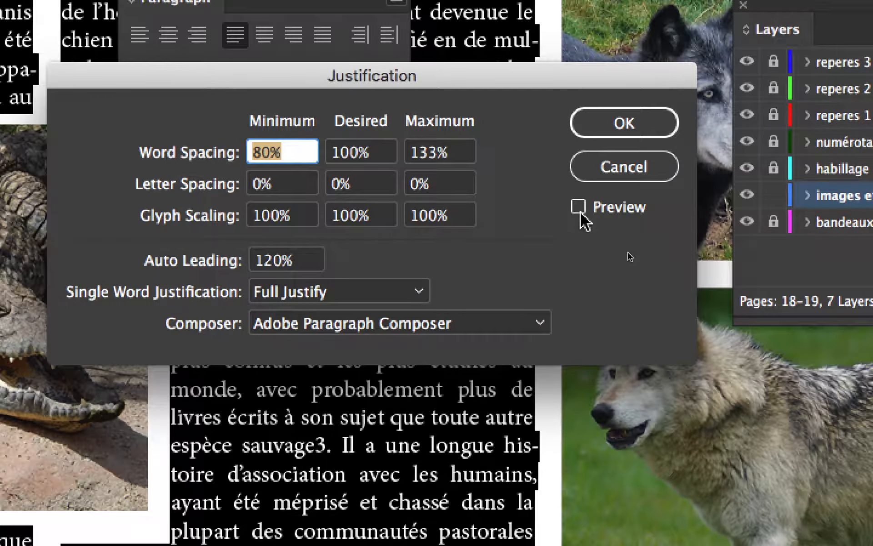
{"action": "left_click", "coordinate": [580, 213]}
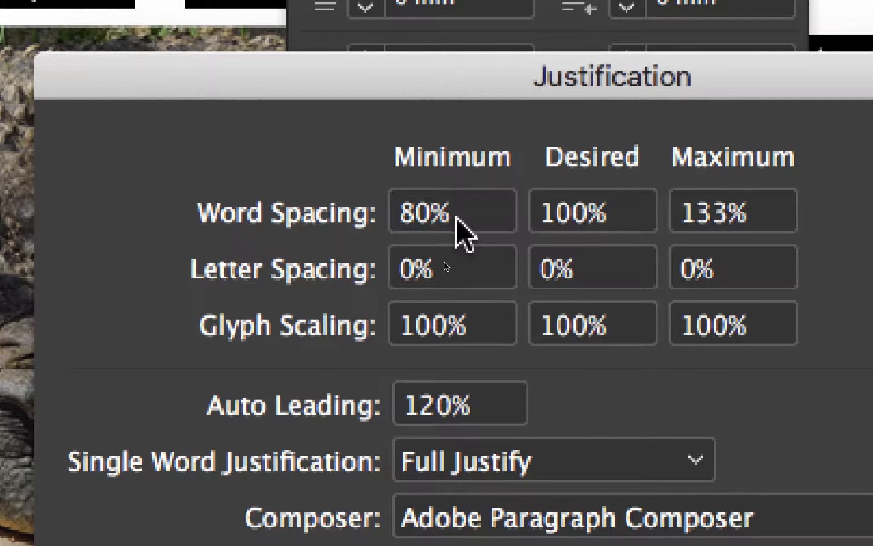
Examine the minimum, desired and maximum values for word spacing and letter spacing in the Justification settings.
{"action": "left_click", "coordinate": [455, 218]}
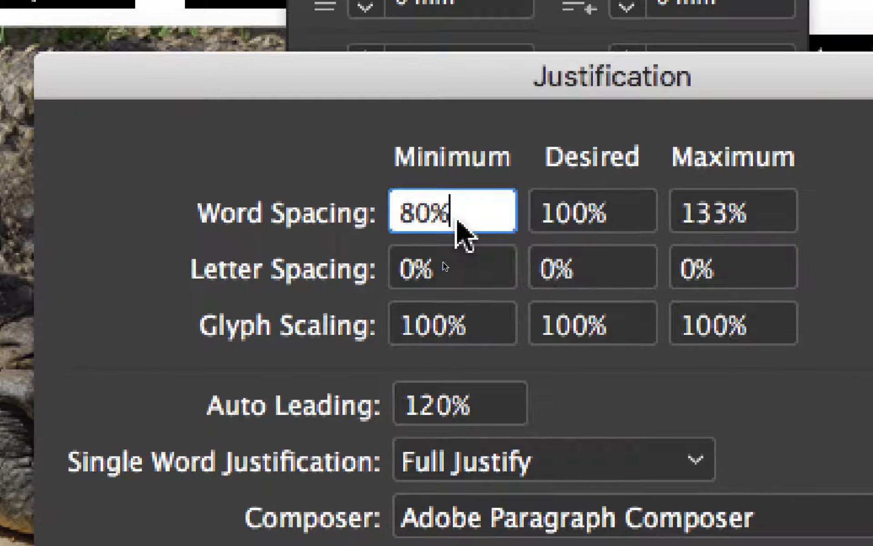
{"action": "left_click_drag", "start_coordinate": [454, 217], "coordinate": [417, 224]}
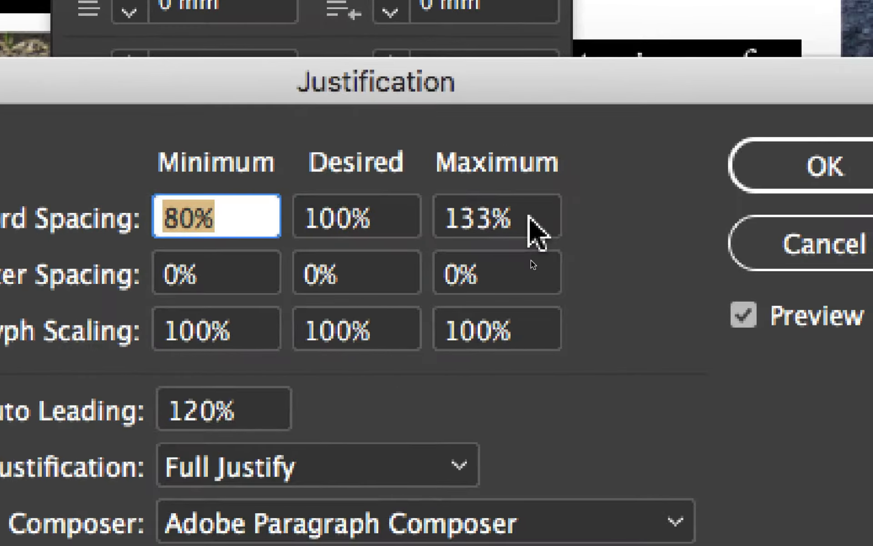
{"action": "left_click_drag", "start_coordinate": [528, 217], "coordinate": [461, 215]}
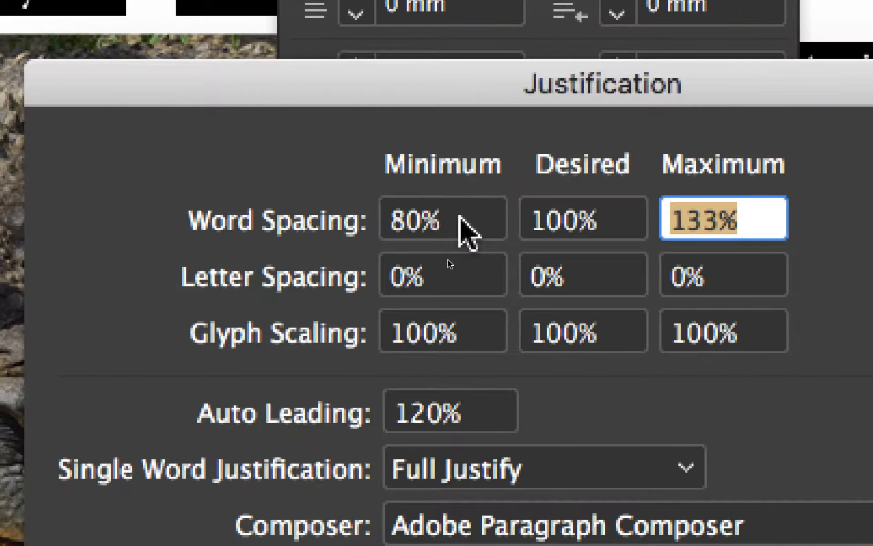
{"action": "left_click_drag", "start_coordinate": [229, 226], "coordinate": [189, 219]}
{"action": "left_click_drag", "start_coordinate": [448, 219], "coordinate": [412, 221]}
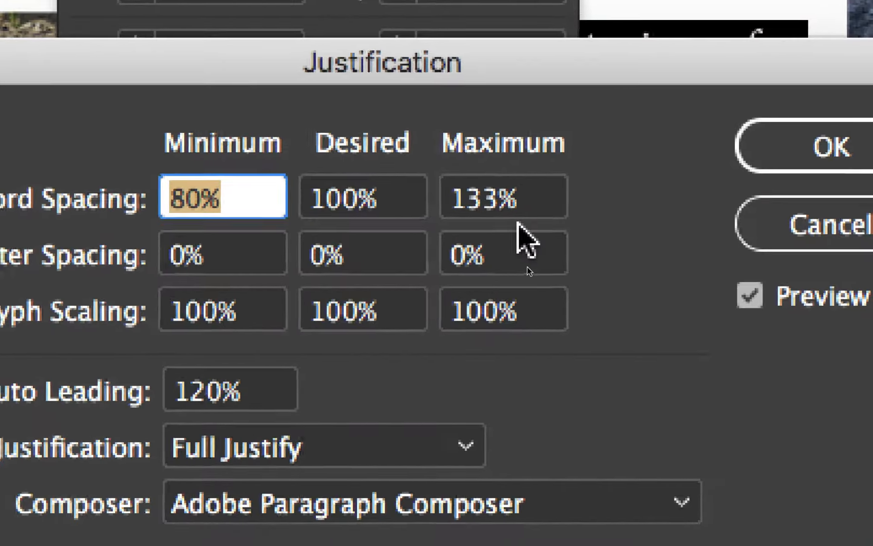
{"action": "left_click_drag", "start_coordinate": [787, 217], "coordinate": [723, 219]}
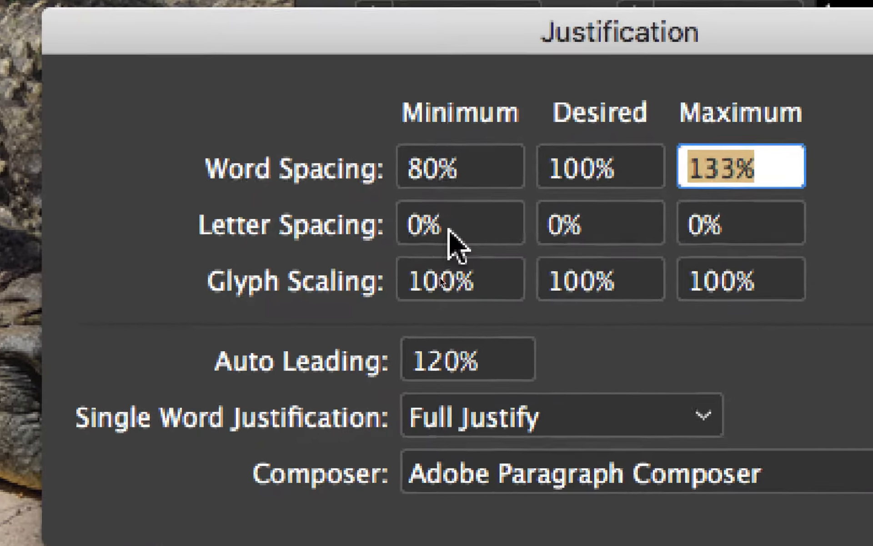
{"action": "left_click_drag", "start_coordinate": [449, 230], "coordinate": [409, 224]}
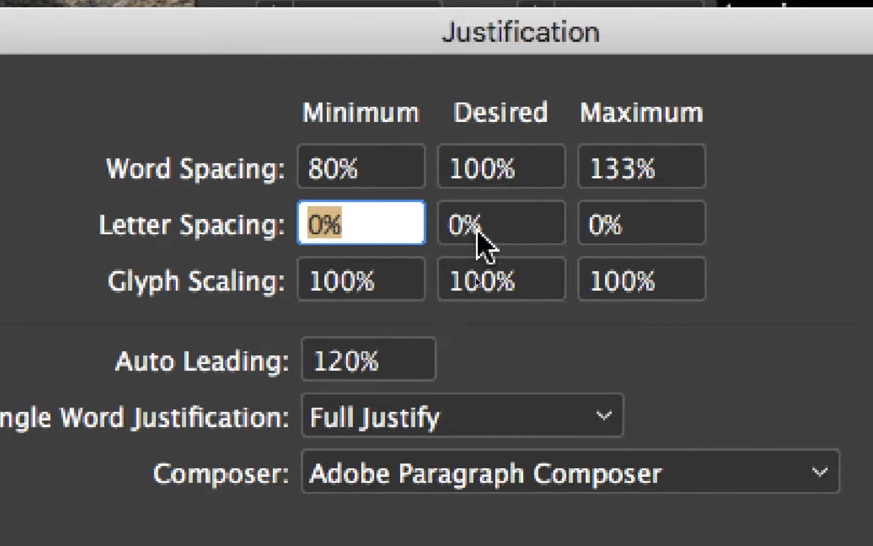
{"action": "left_click_drag", "start_coordinate": [477, 230], "coordinate": [442, 228]}
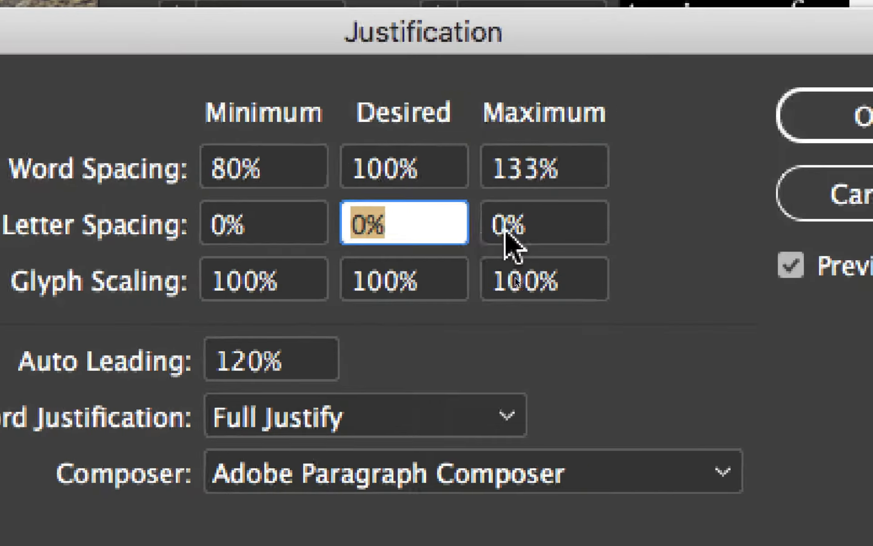
{"action": "left_click", "coordinate": [600, 226]}
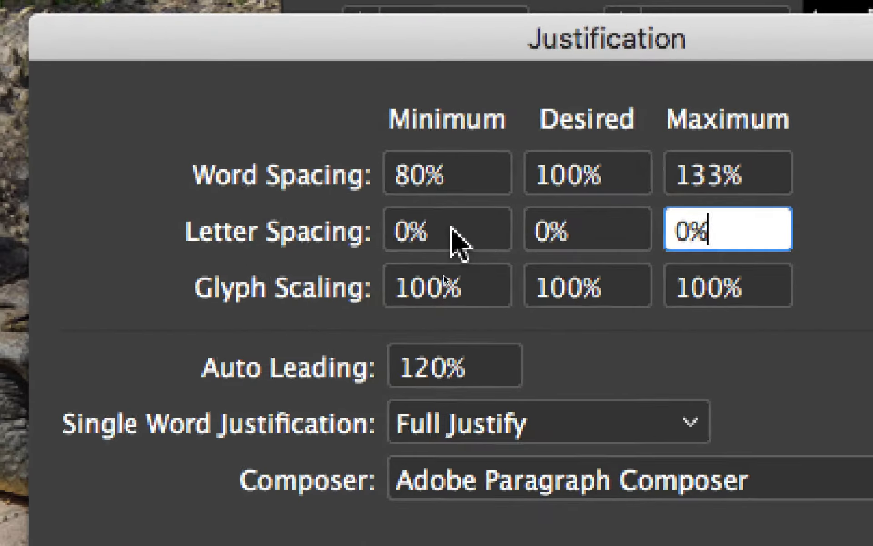
Try to set the minimum letter spacing to 5%.
{"action": "left_click_drag", "start_coordinate": [452, 227], "coordinate": [380, 236]}
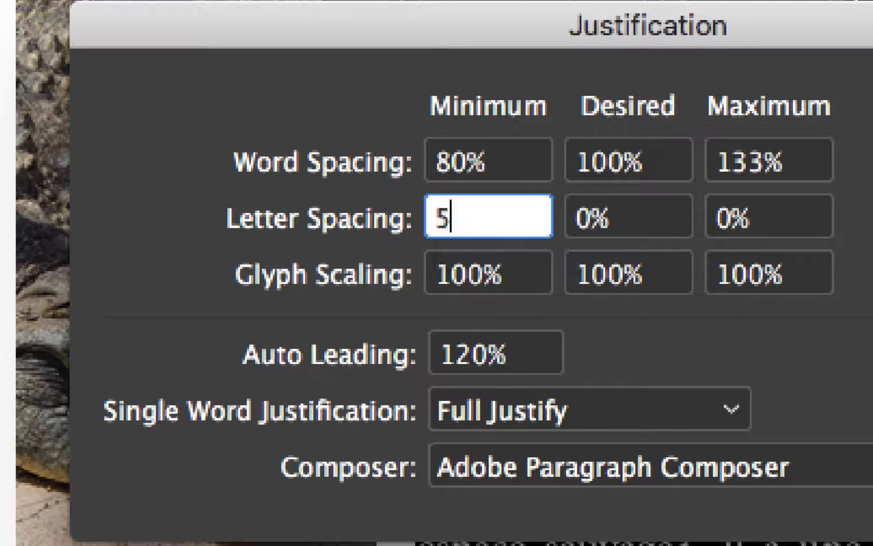
{"action": "key", "text": "Tab"}
{"action": "left_click", "coordinate": [564, 257]}
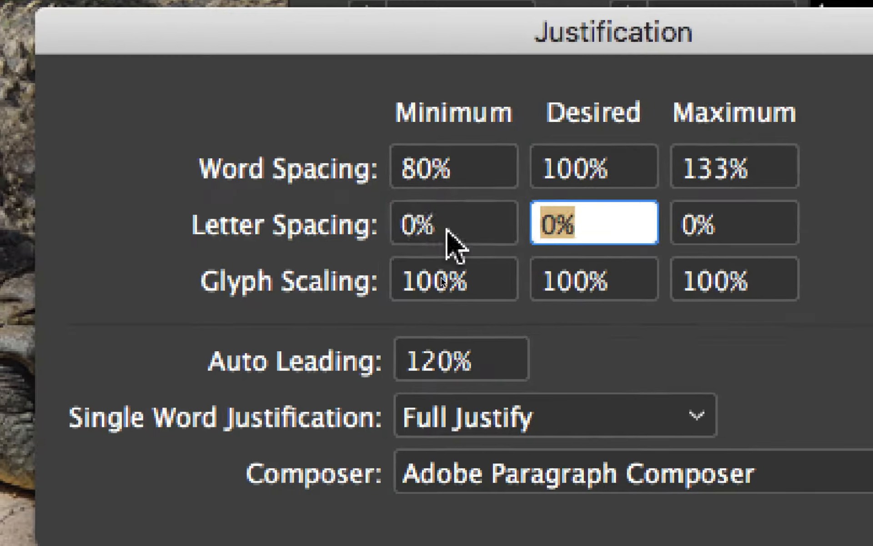
Set the letter spacing to a minimum of -10% and a maximum of 10%, leaving the desired value at 0%.
{"action": "left_click_drag", "start_coordinate": [347, 197], "coordinate": [266, 195]}
{"action": "type", "text": "-"}
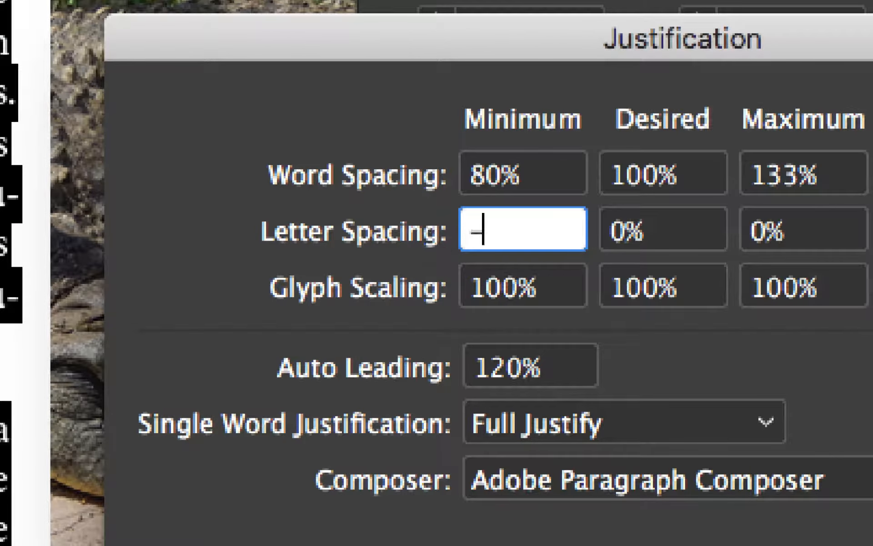
{"action": "type", "text": "10"}
{"action": "key", "text": "Tab"}
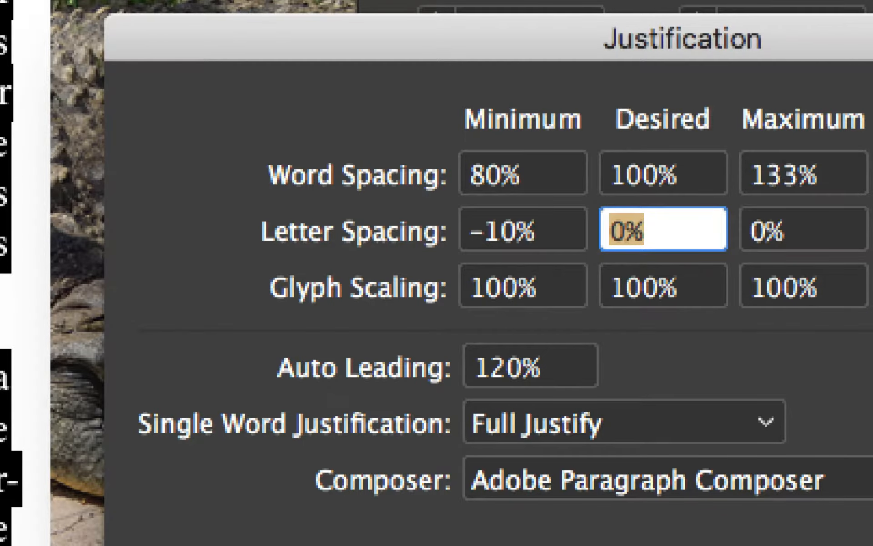
{"action": "key", "text": "Tab"}
{"action": "type", "text": "1"}
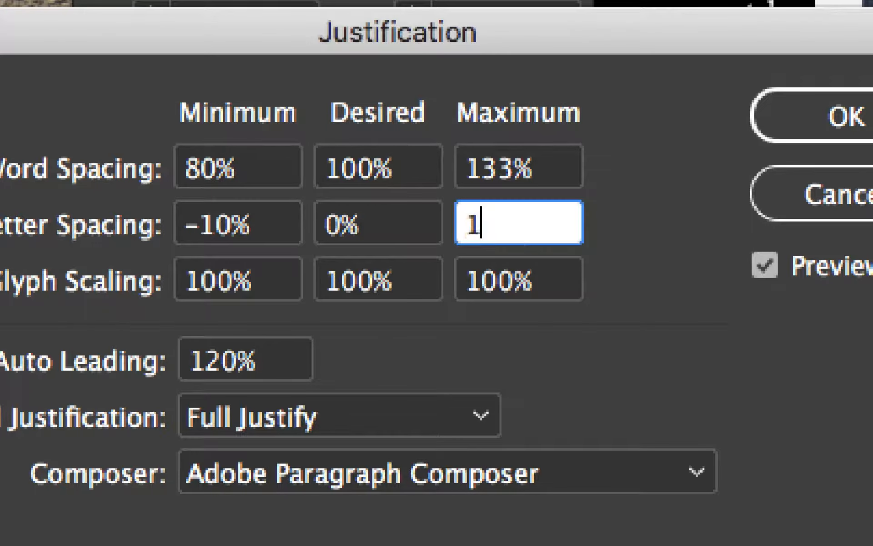
{"action": "type", "text": "0"}
{"action": "key", "text": "Tab"}
Move the Justification dialog around to inspect the respaced columns and apply the letter spacing settings.
{"action": "left_click_drag", "start_coordinate": [281, 224], "coordinate": [146, 222]}
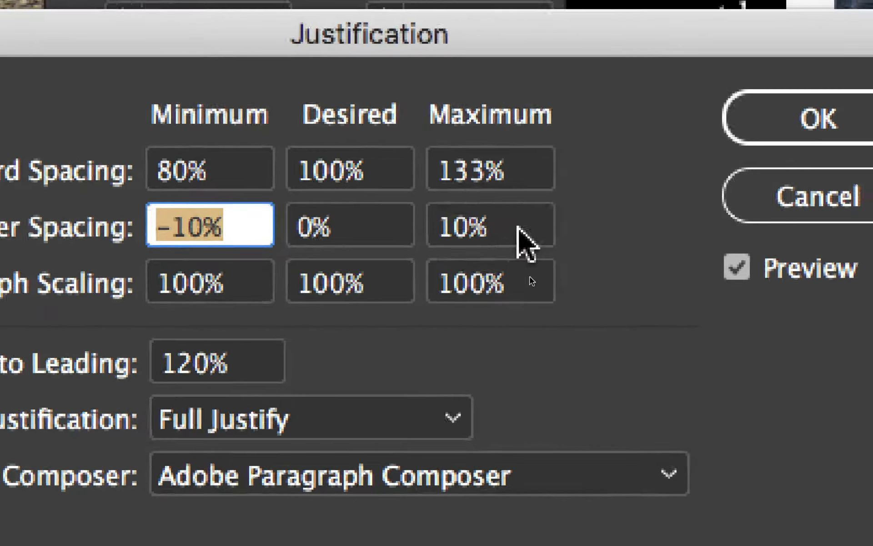
{"action": "left_click_drag", "start_coordinate": [678, 226], "coordinate": [596, 226]}
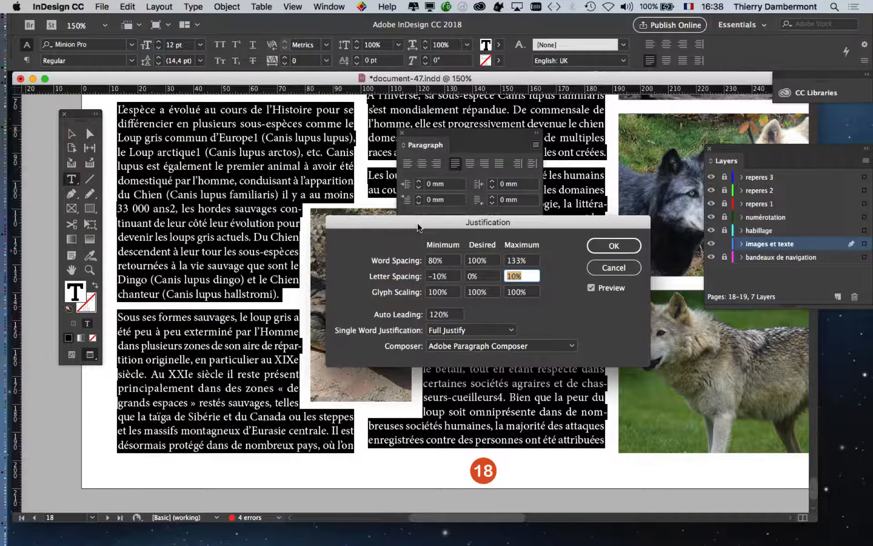
{"action": "left_click_drag", "start_coordinate": [418, 226], "coordinate": [204, 152]}
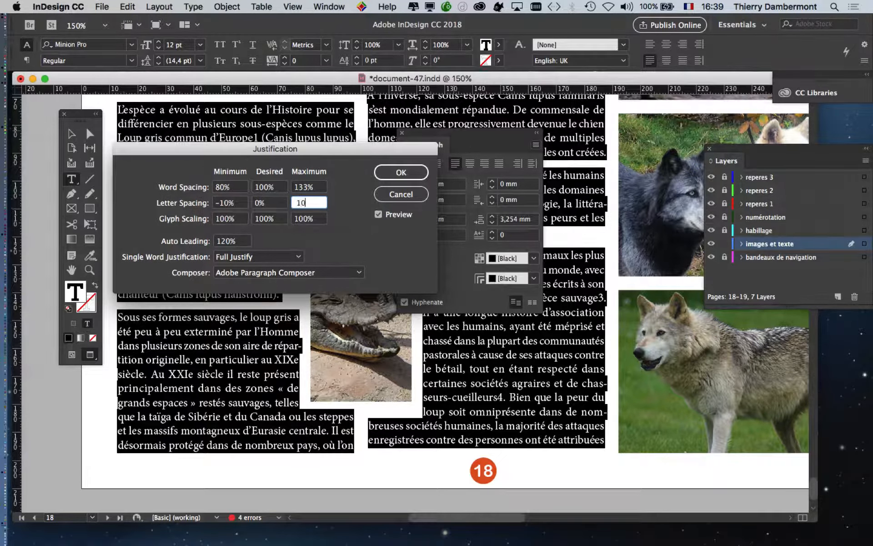
{"action": "left_click_drag", "start_coordinate": [376, 156], "coordinate": [560, 278]}
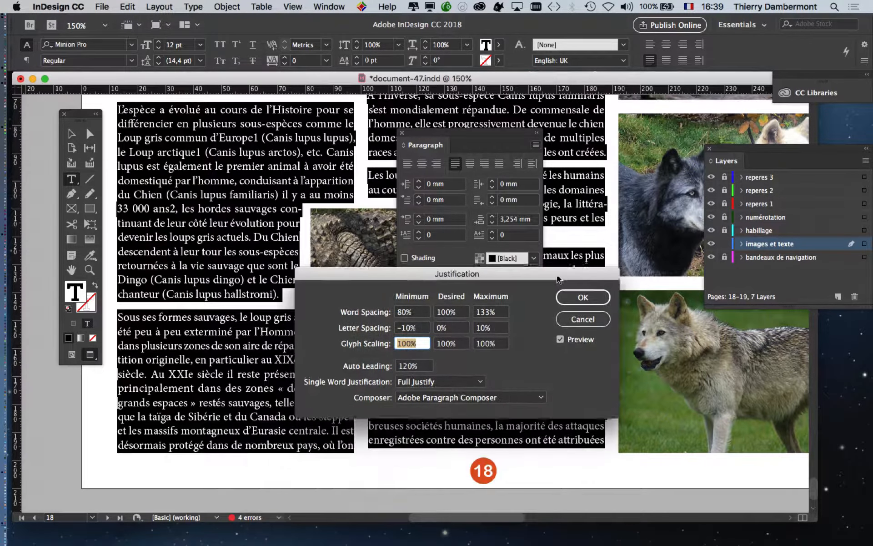
{"action": "left_click", "coordinate": [585, 294]}
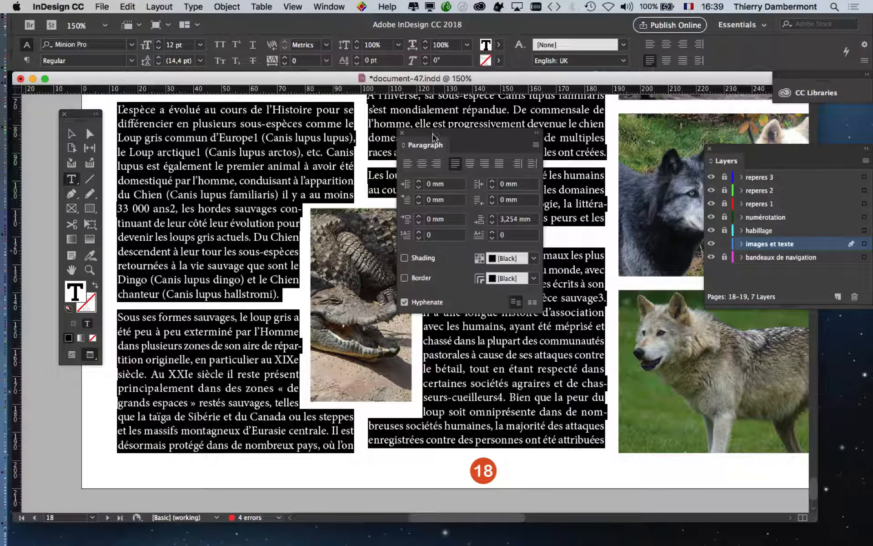
Move the Paragraph panel clear of the columns and reopen the Justification settings beside the text.
{"action": "left_click_drag", "start_coordinate": [433, 137], "coordinate": [156, 433]}
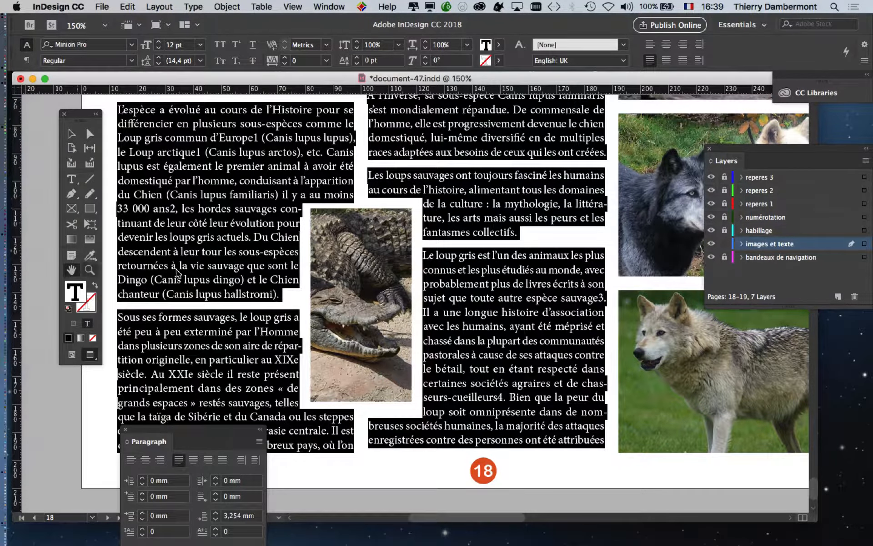
{"action": "left_click_drag", "start_coordinate": [227, 273], "coordinate": [545, 294]}
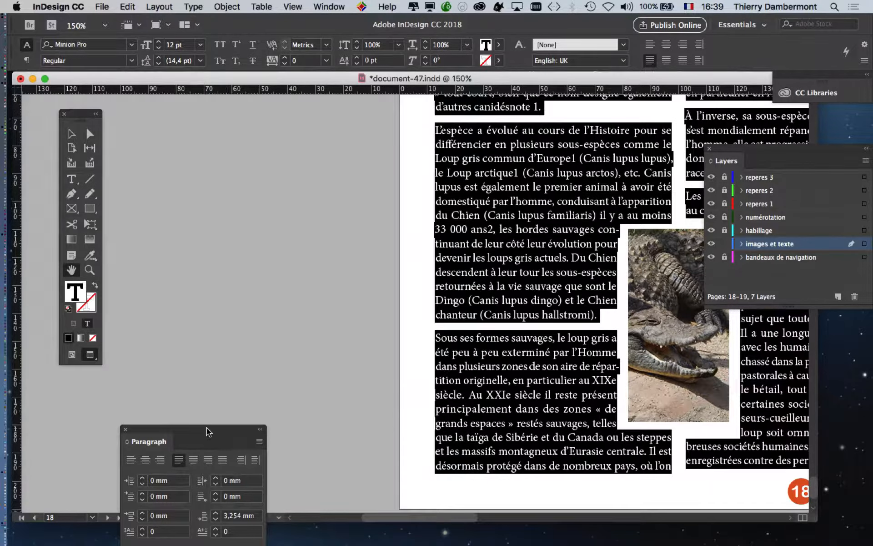
{"action": "left_click_drag", "start_coordinate": [208, 432], "coordinate": [161, 338]}
{"action": "left_click", "coordinate": [212, 348]}
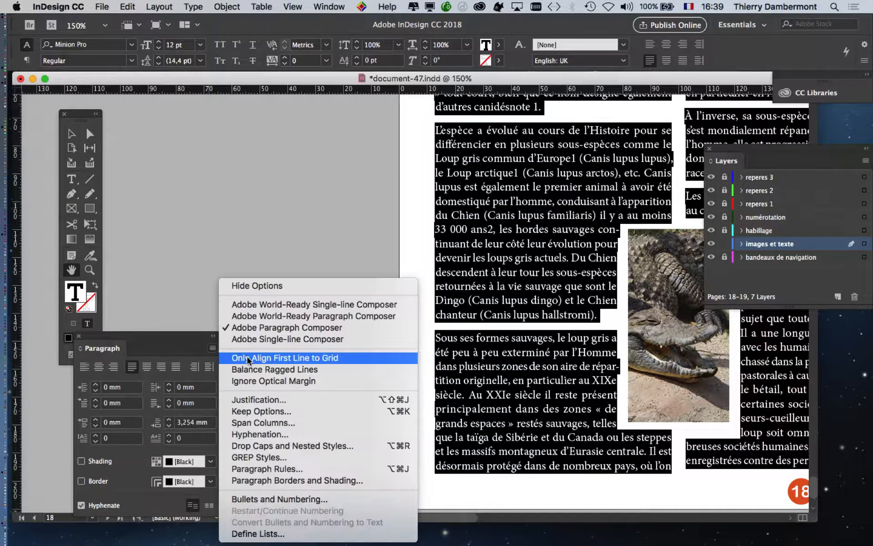
{"action": "left_click", "coordinate": [279, 401]}
{"action": "left_click_drag", "start_coordinate": [523, 275], "coordinate": [360, 138]}
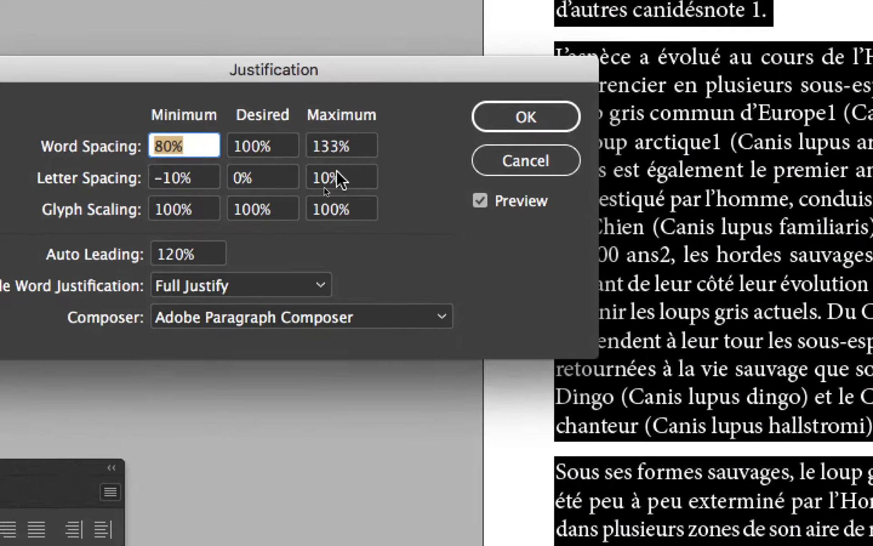
Set the maximum and minimum letter spacing back to 0% and apply the justification settings.
{"action": "left_click", "coordinate": [330, 191]}
{"action": "double_click", "coordinate": [339, 175]}
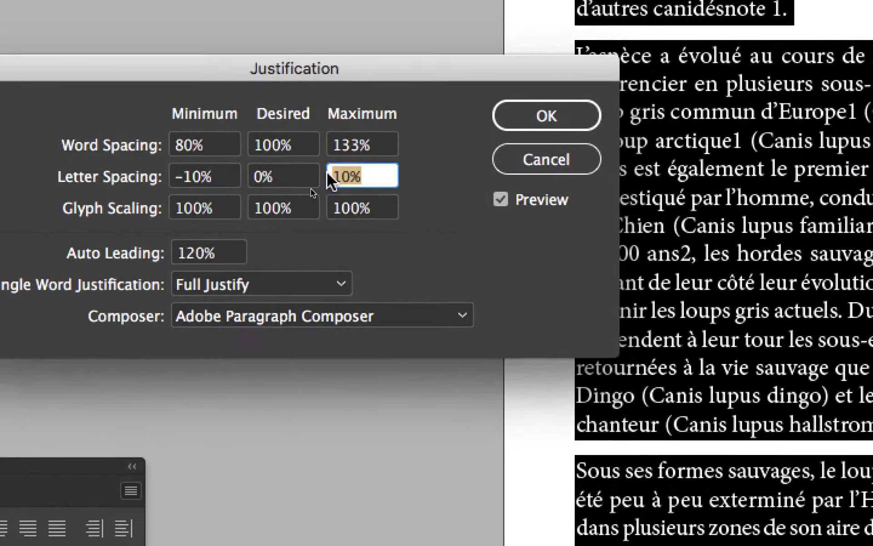
{"action": "type", "text": "0"}
{"action": "double_click", "coordinate": [182, 174]}
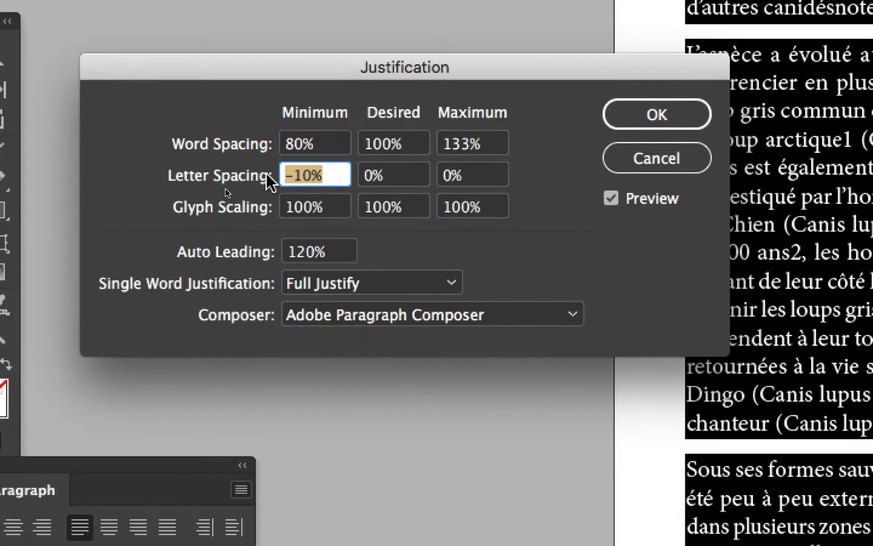
{"action": "type", "text": "0"}
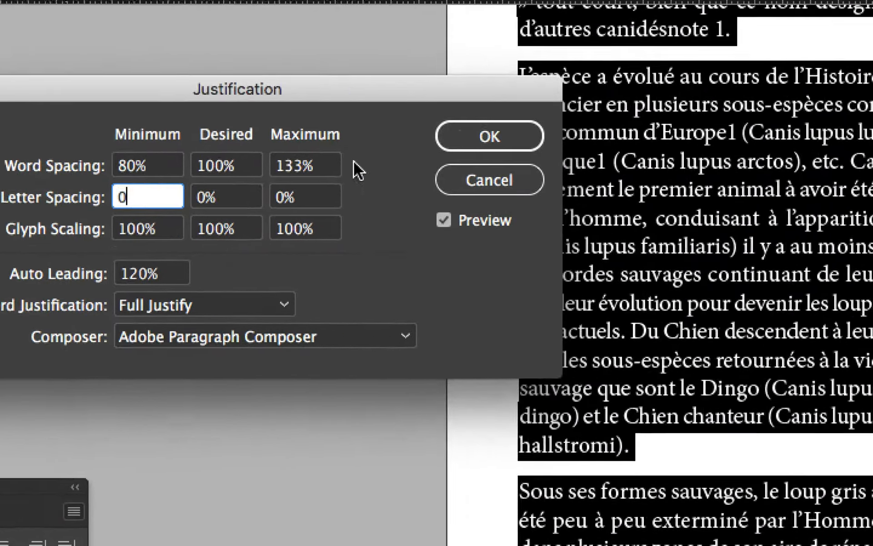
{"action": "left_click", "coordinate": [657, 114]}
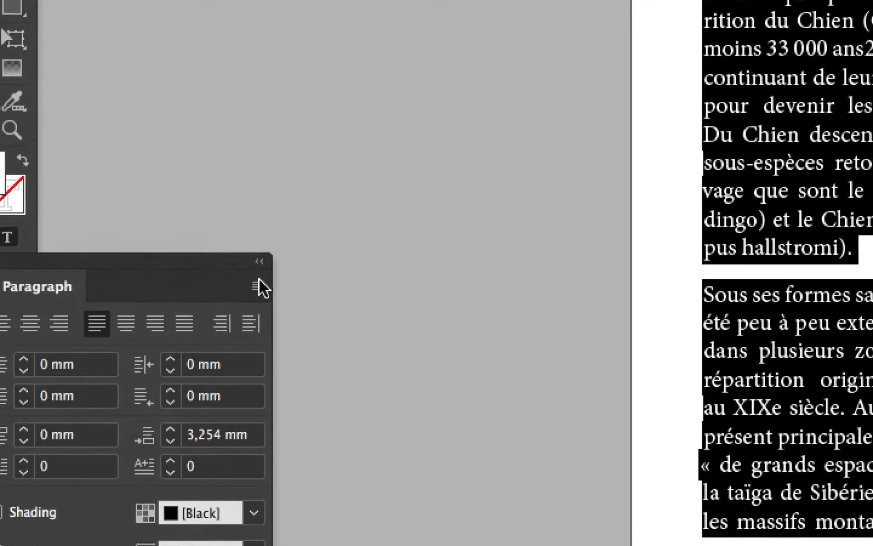
Reopen the Justification settings for the selected text and set the letter spacing to a minimum of -10% and a maximum of 10%.
{"action": "left_click", "coordinate": [182, 441]}
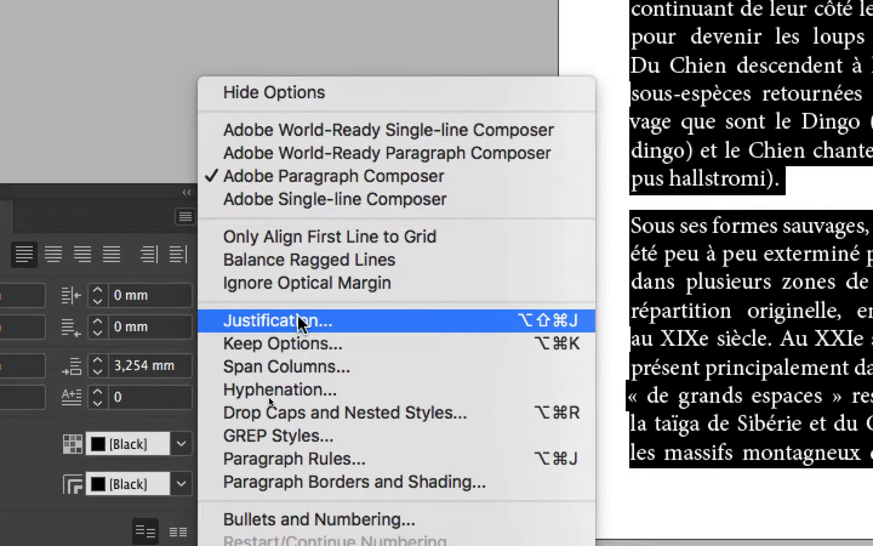
{"action": "left_click", "coordinate": [300, 321]}
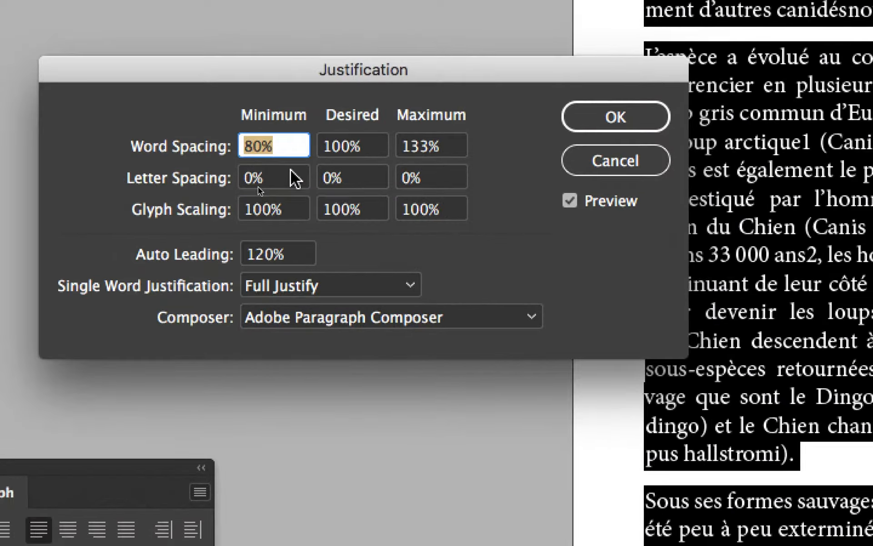
{"action": "double_click", "coordinate": [291, 176]}
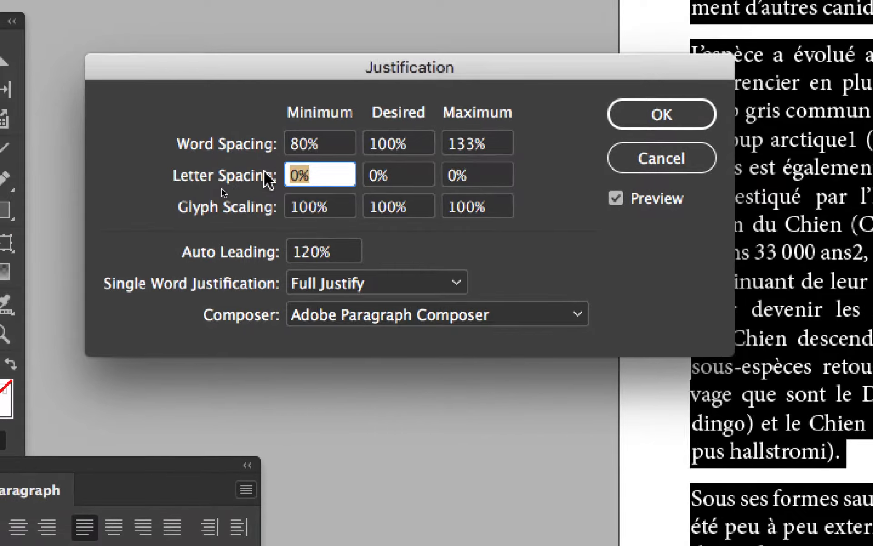
{"action": "type", "text": "-10"}
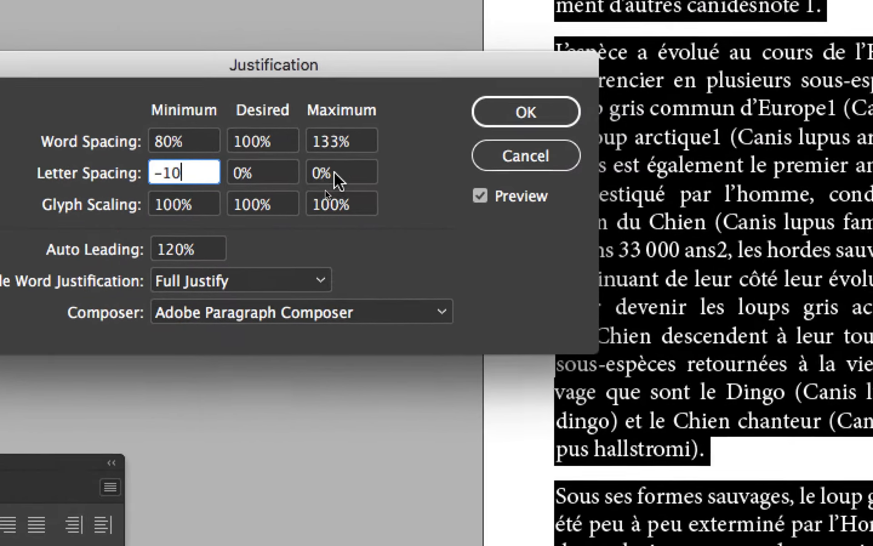
{"action": "double_click", "coordinate": [336, 167]}
{"action": "type", "text": "10"}
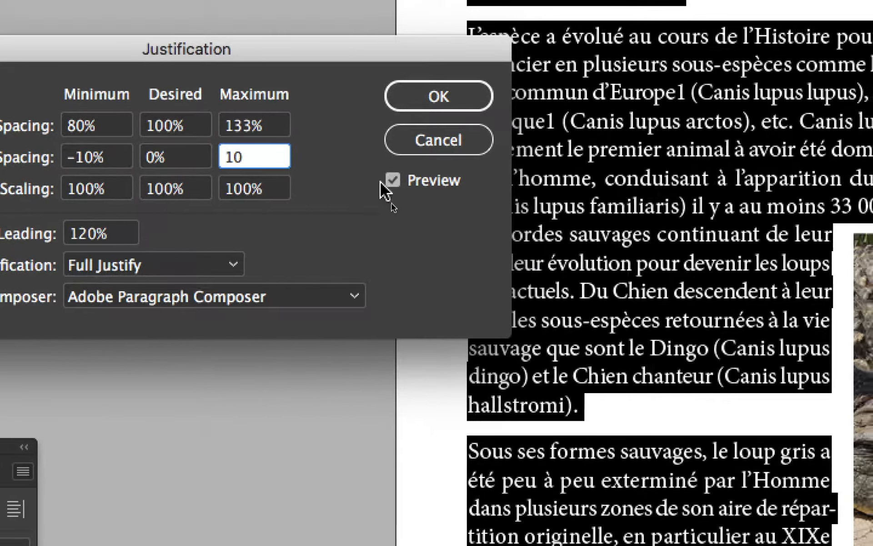
{"action": "key", "text": "Tab"}
Compare the justified columns with the preview off and on to examine the effect of the letter spacing.
{"action": "left_click", "coordinate": [385, 180]}
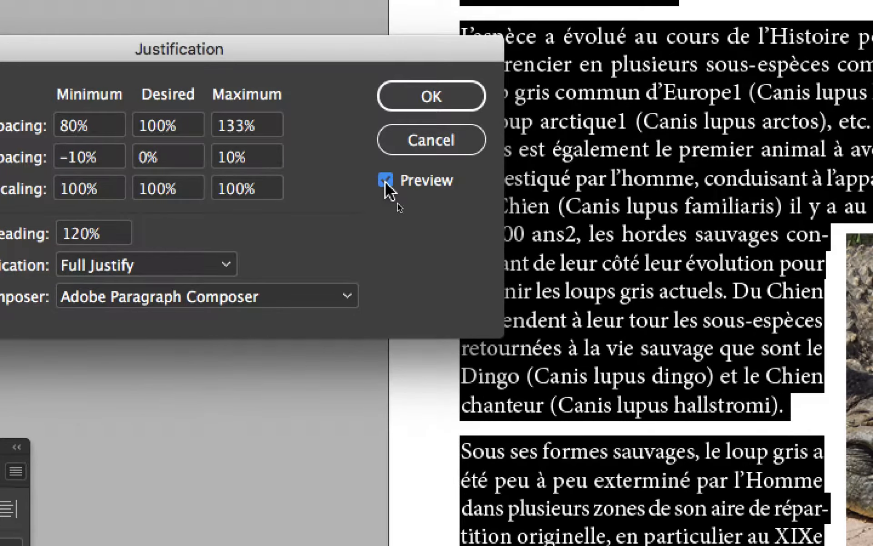
{"action": "left_click", "coordinate": [385, 180]}
{"action": "left_click", "coordinate": [385, 180]}
{"action": "left_click", "coordinate": [385, 180]}
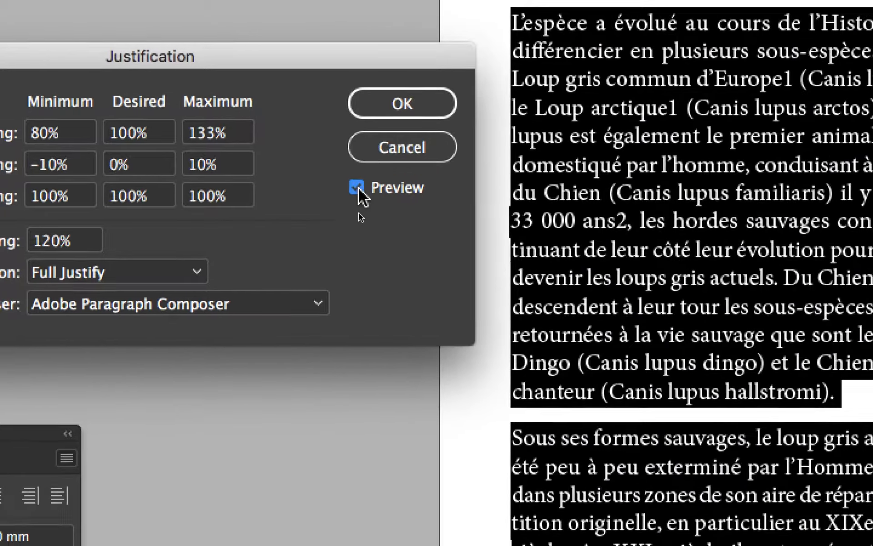
{"action": "left_click", "coordinate": [332, 272]}
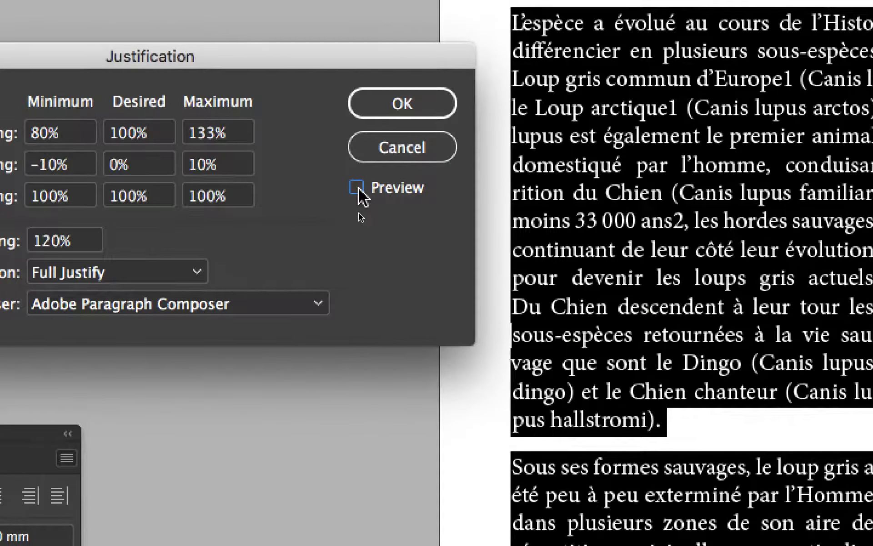
{"action": "left_click", "coordinate": [357, 187]}
{"action": "left_click", "coordinate": [359, 188]}
{"action": "left_click", "coordinate": [359, 188]}
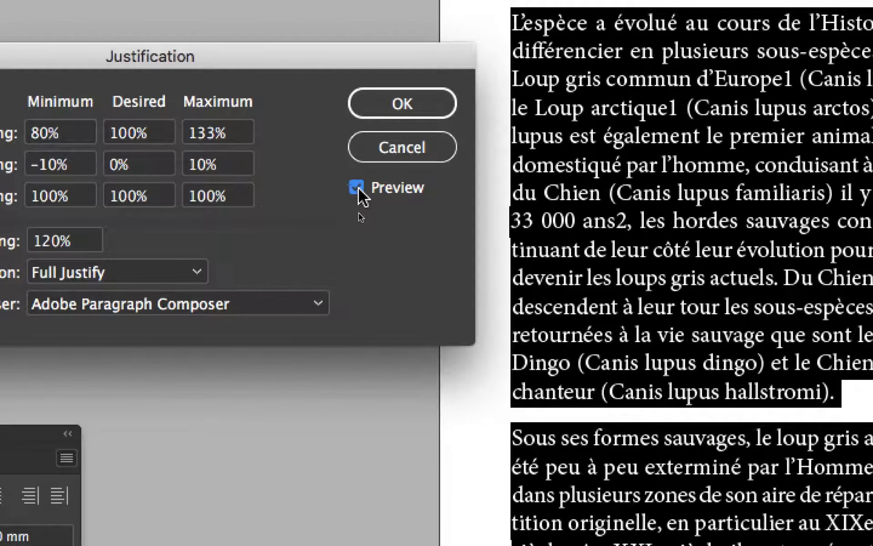
{"action": "left_click", "coordinate": [359, 189]}
{"action": "left_click", "coordinate": [359, 189]}
{"action": "left_click", "coordinate": [359, 189]}
{"action": "left_click", "coordinate": [359, 189]}
{"action": "left_click", "coordinate": [358, 189]}
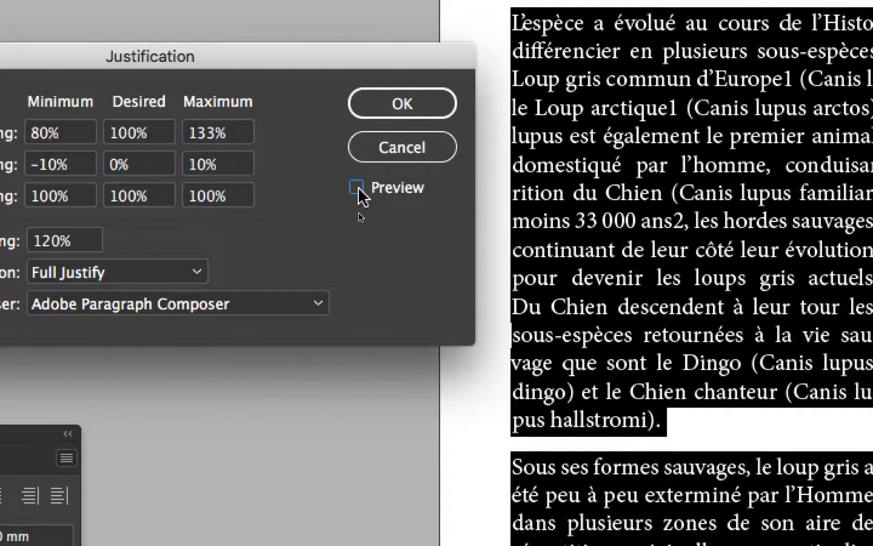
{"action": "left_click", "coordinate": [359, 190]}
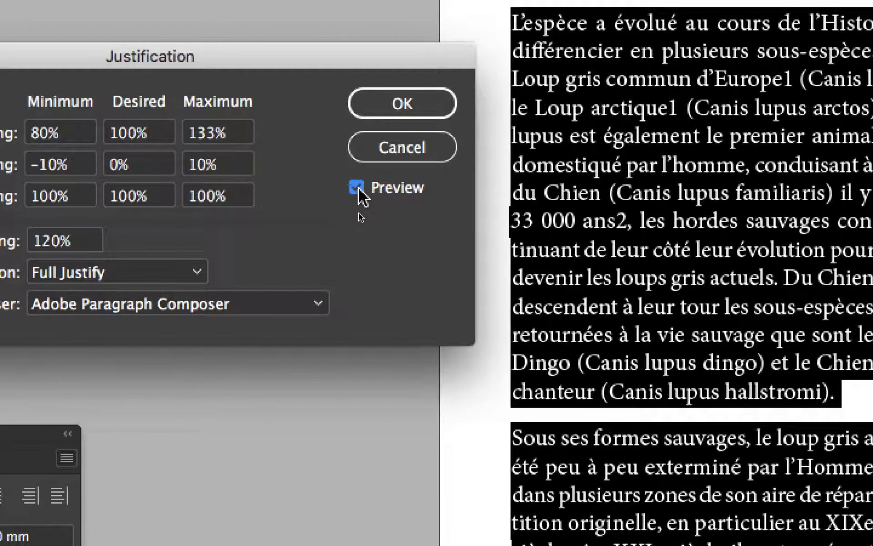
{"action": "left_click", "coordinate": [359, 190]}
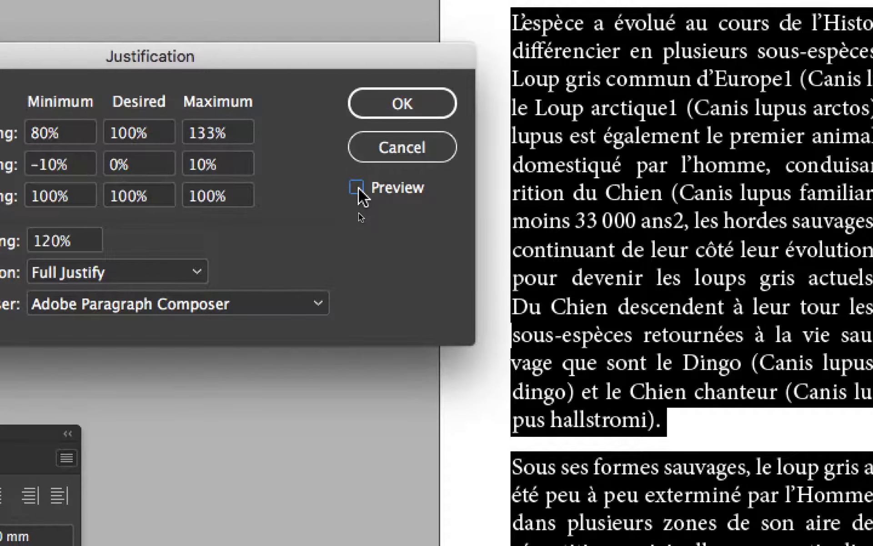
{"action": "left_click", "coordinate": [359, 190]}
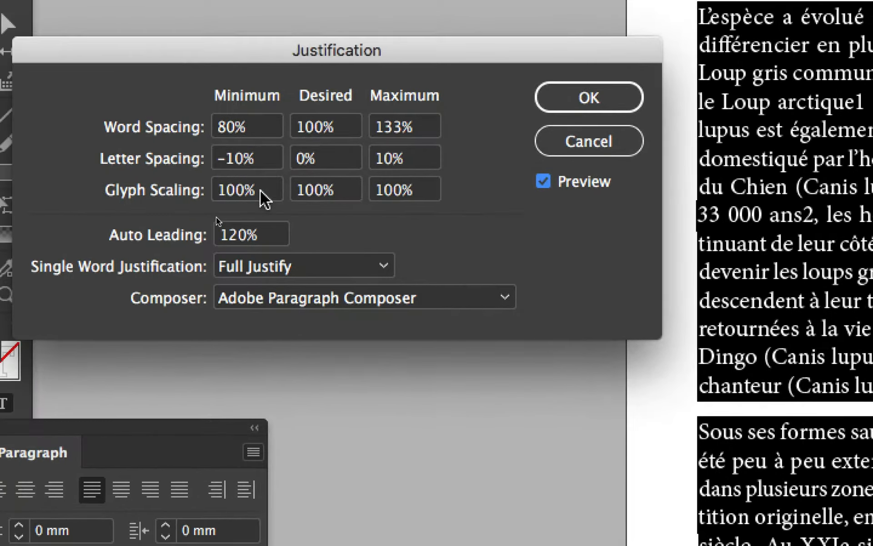
Set the glyph scaling to a minimum of 90% and a maximum of 110%, leaving the desired value at 100%.
{"action": "double_click", "coordinate": [43, 195]}
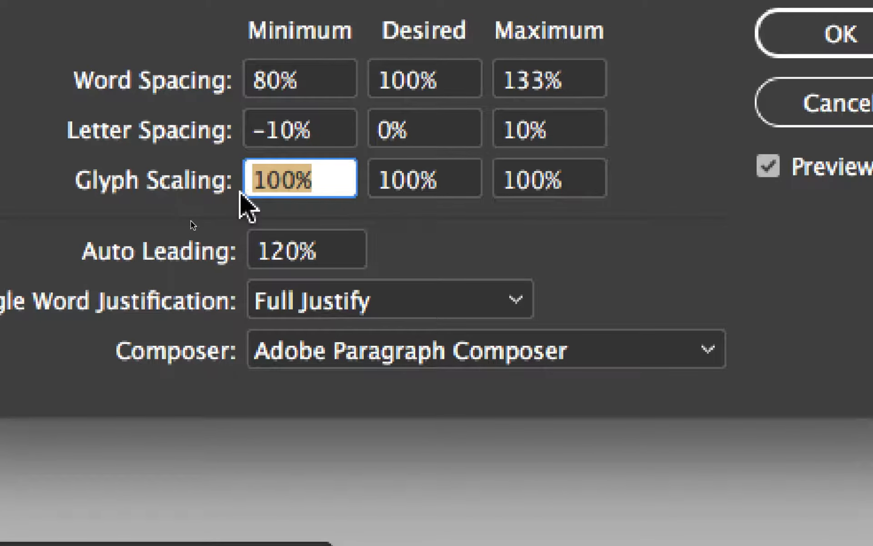
{"action": "type", "text": "90"}
{"action": "key", "text": "Tab"}
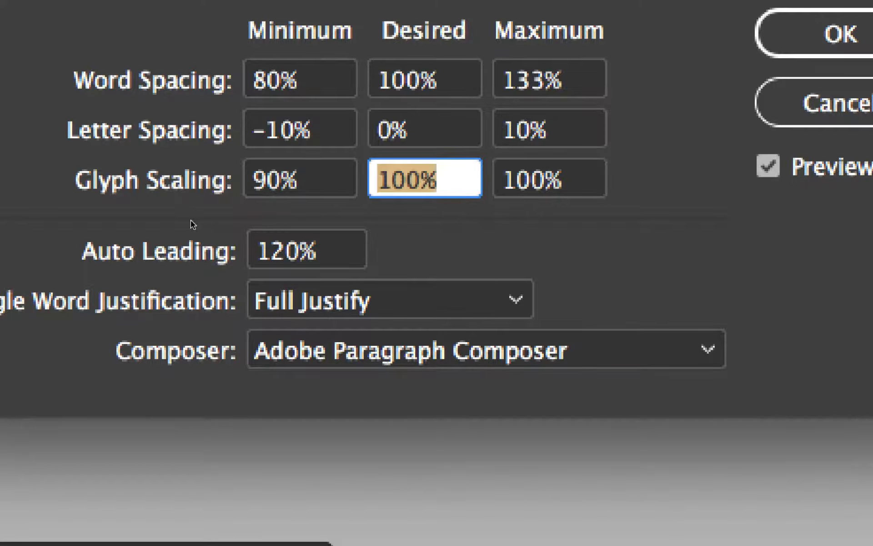
{"action": "key", "text": "Tab"}
{"action": "type", "text": "110"}
{"action": "key", "text": "Tab"}
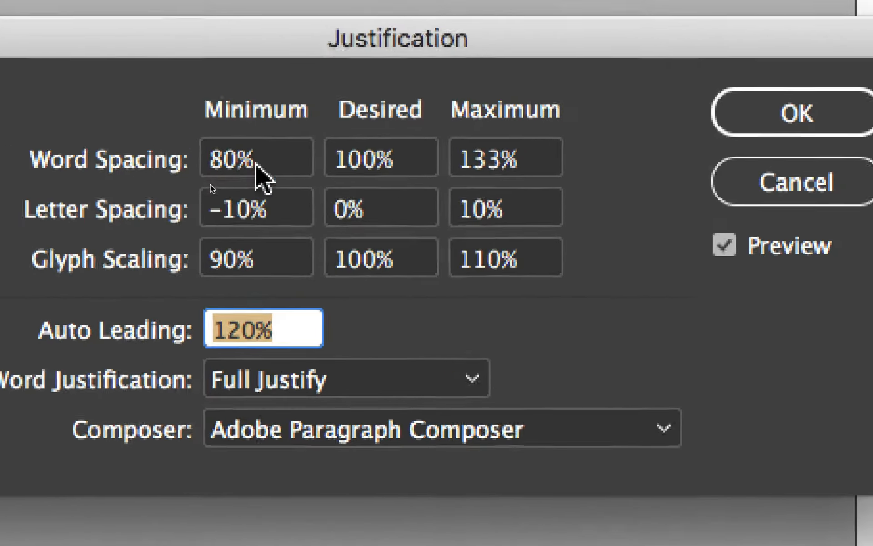
Review the minimum word spacing, letter spacing and glyph scaling values and check the columns with the preview off and on.
{"action": "left_click", "coordinate": [296, 81]}
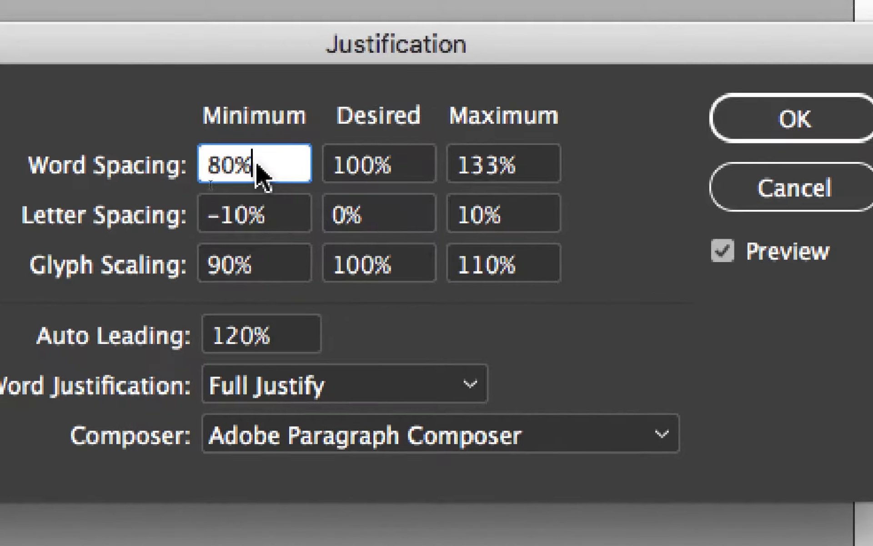
{"action": "left_click", "coordinate": [304, 127]}
{"action": "left_click", "coordinate": [254, 223]}
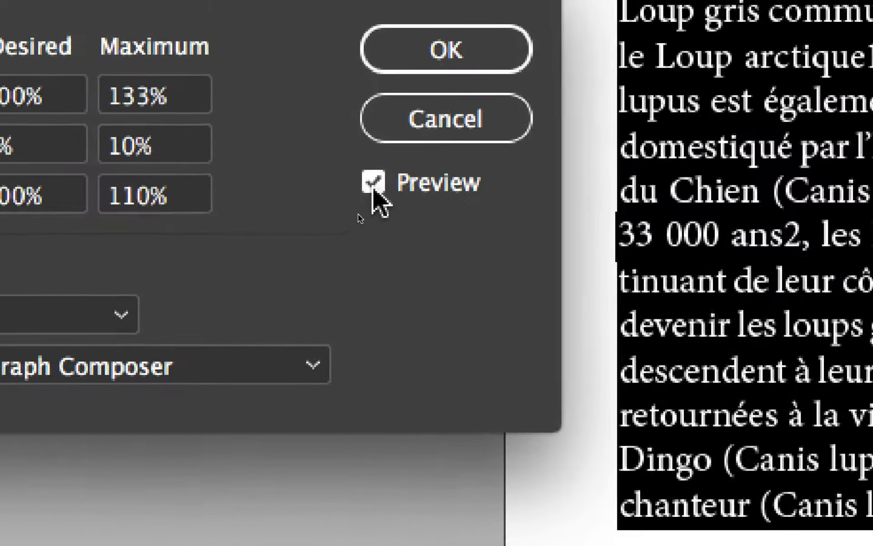
{"action": "left_click", "coordinate": [621, 173]}
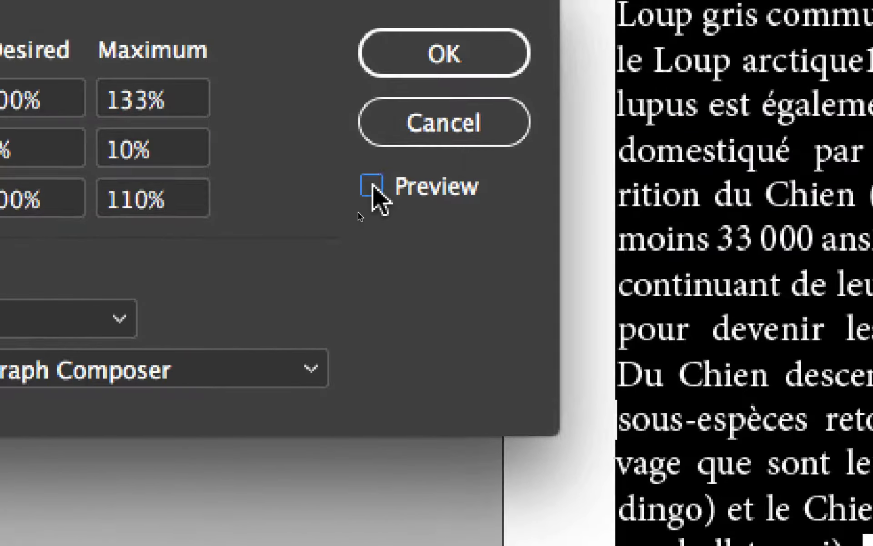
{"action": "left_click", "coordinate": [622, 173]}
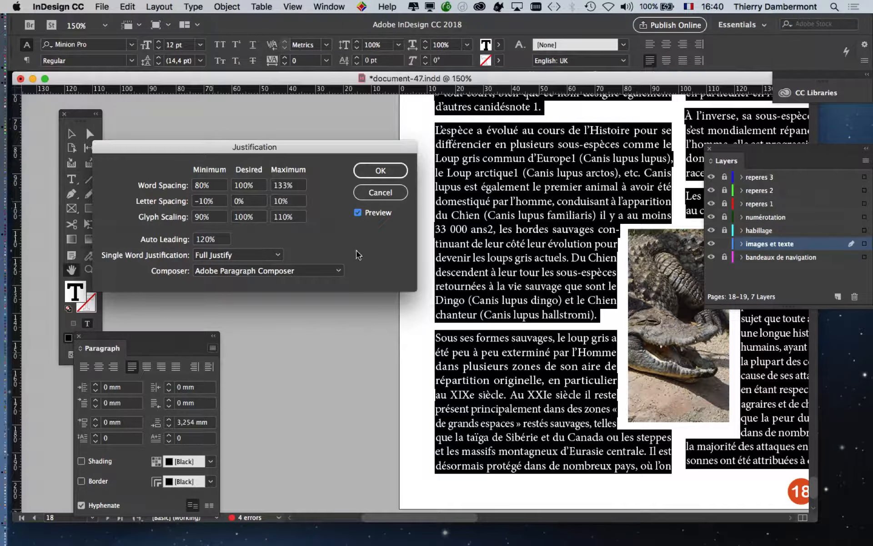
Compare the columns repeatedly with and without the combined spacing and glyph scaling preview, and apply the justification settings.
{"action": "left_click", "coordinate": [359, 213]}
{"action": "left_click", "coordinate": [358, 212]}
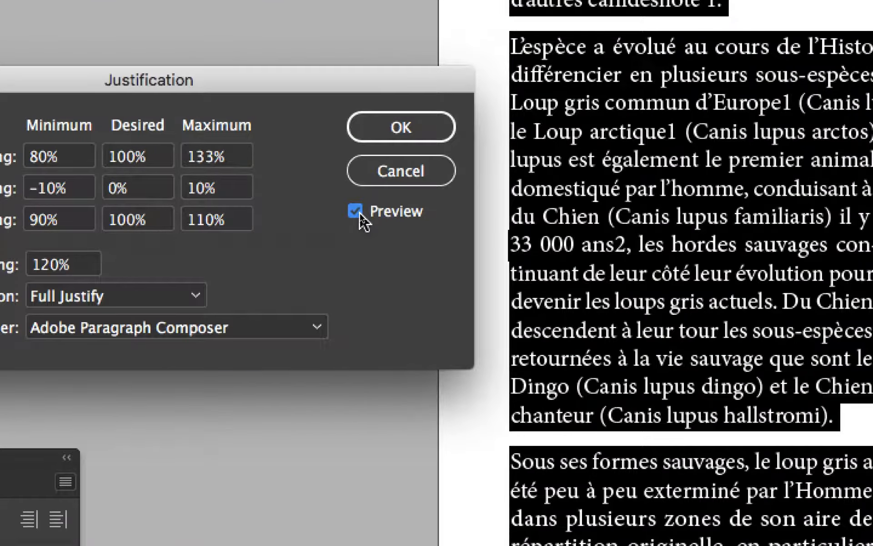
{"action": "left_click", "coordinate": [360, 213]}
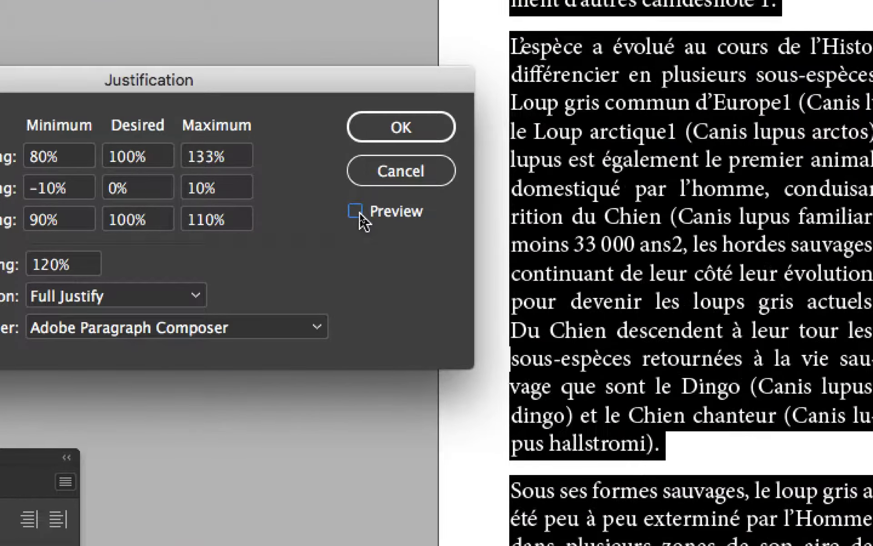
{"action": "left_click", "coordinate": [360, 213]}
{"action": "left_click", "coordinate": [360, 213]}
{"action": "left_click", "coordinate": [360, 213]}
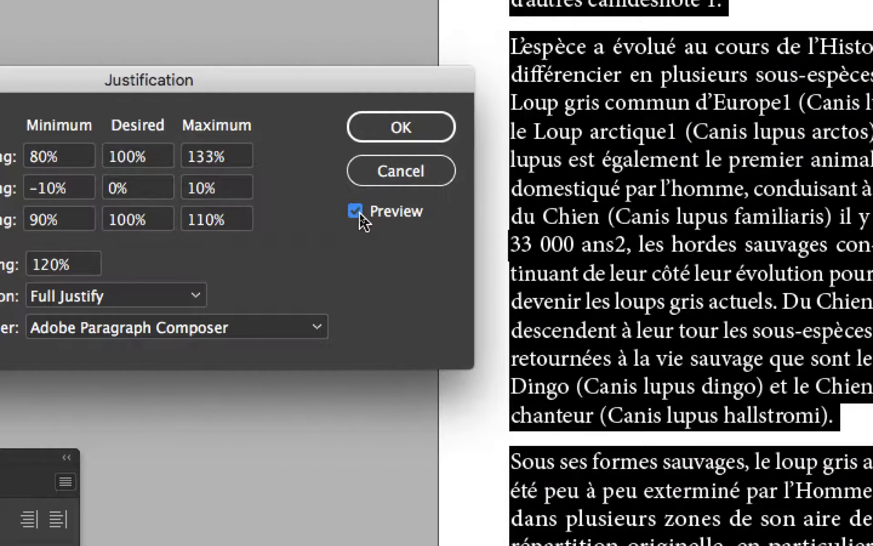
{"action": "left_click", "coordinate": [360, 213]}
{"action": "left_click", "coordinate": [360, 213]}
{"action": "left_click", "coordinate": [359, 213]}
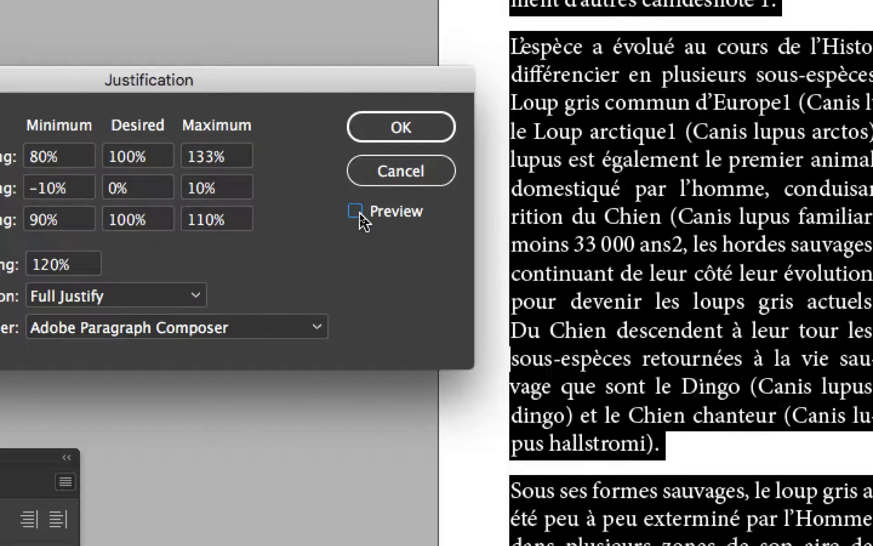
{"action": "left_click", "coordinate": [360, 213]}
{"action": "left_click", "coordinate": [360, 213]}
{"action": "left_click", "coordinate": [360, 213]}
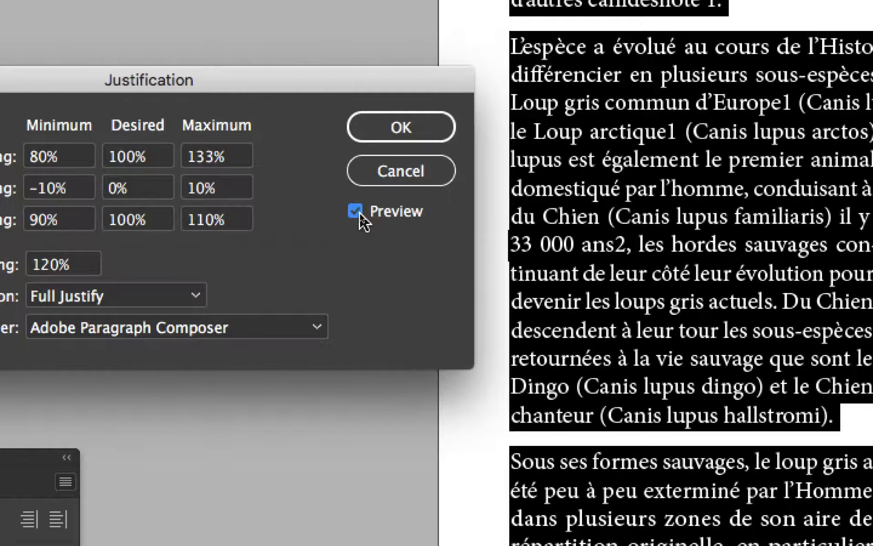
{"action": "left_click", "coordinate": [359, 214]}
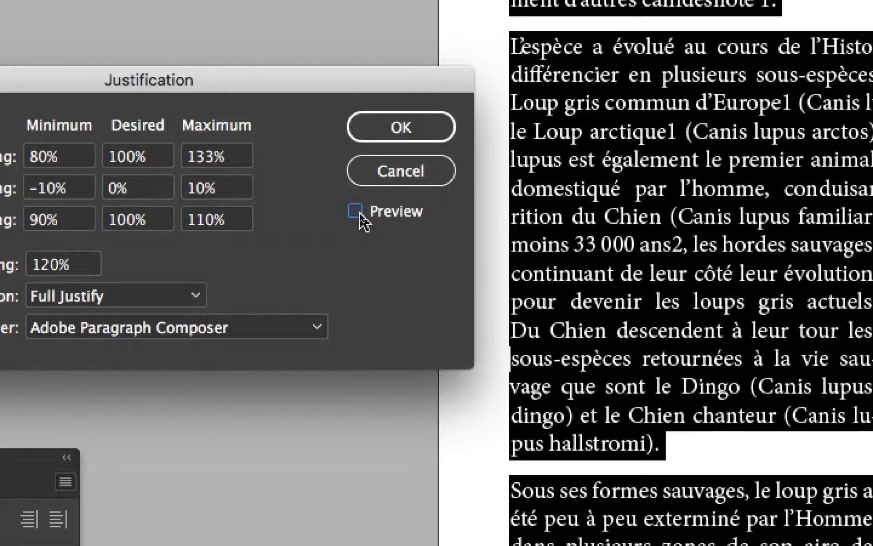
{"action": "left_click", "coordinate": [360, 214]}
{"action": "left_click", "coordinate": [355, 211]}
{"action": "left_click", "coordinate": [359, 213]}
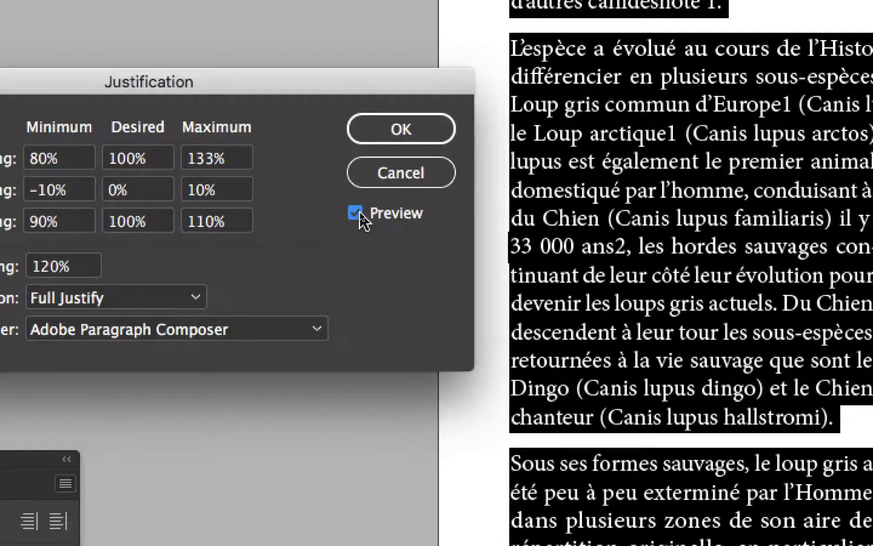
{"action": "left_click", "coordinate": [359, 214]}
{"action": "left_click", "coordinate": [356, 212]}
{"action": "left_click", "coordinate": [359, 218]}
{"action": "left_click", "coordinate": [359, 212]}
{"action": "left_click", "coordinate": [378, 131]}
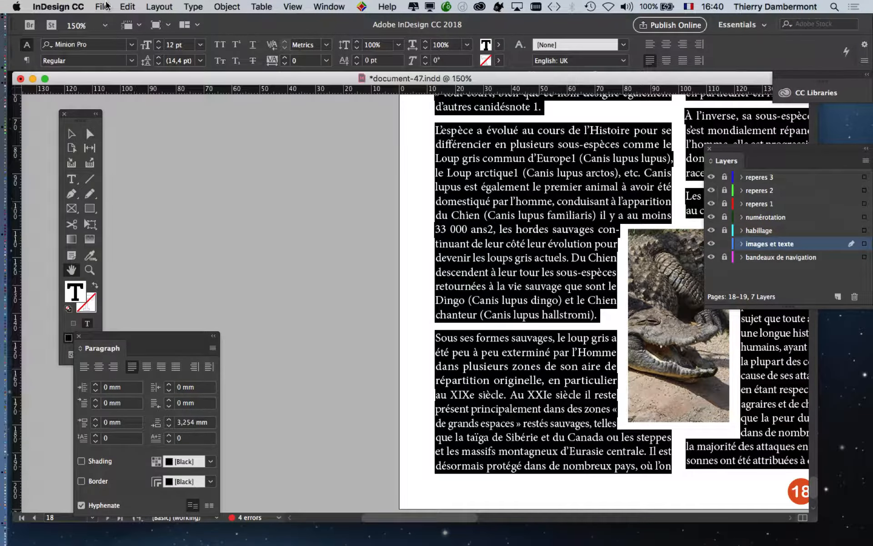
Show the Character settings and place them beside the selected text columns.
{"action": "left_click", "coordinate": [191, 6]}
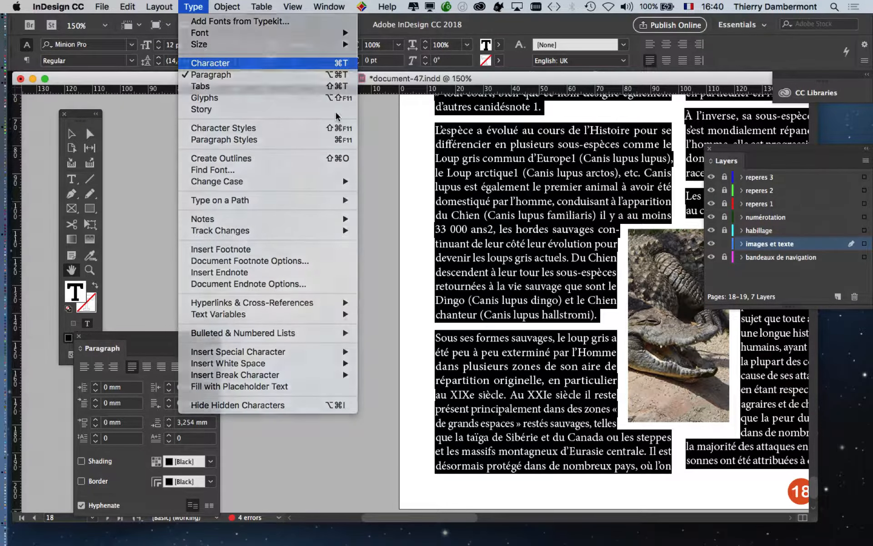
{"action": "left_click", "coordinate": [221, 61]}
{"action": "left_click_drag", "start_coordinate": [357, 154], "coordinate": [387, 134]}
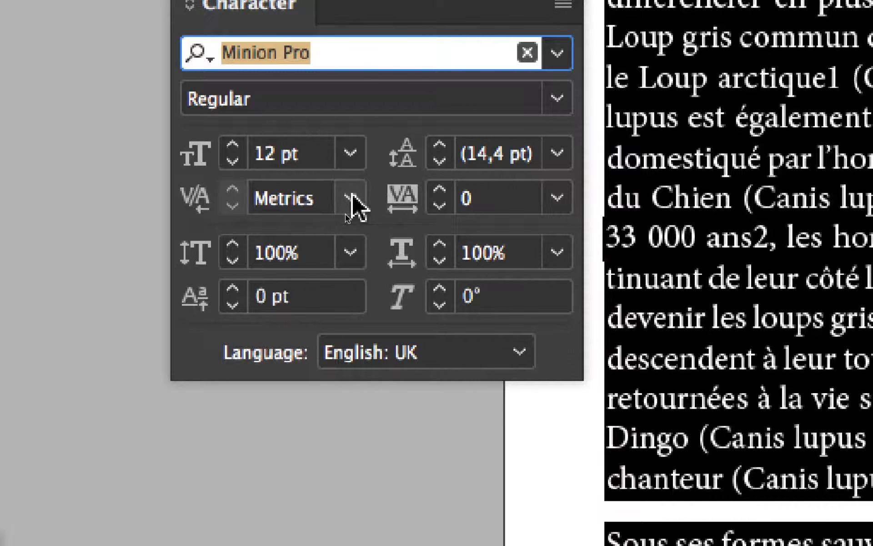
Try Optical kerning on the selected article text and return the kerning to Metrics.
{"action": "left_click", "coordinate": [351, 196]}
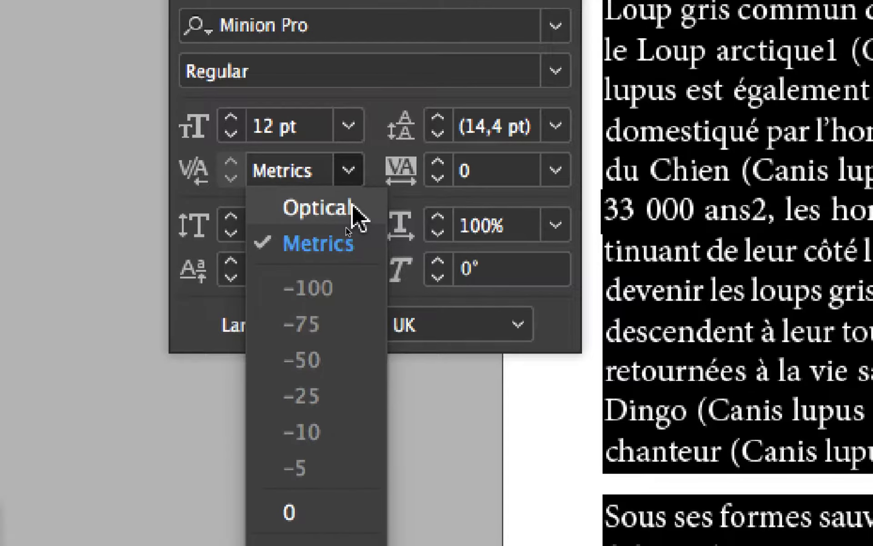
{"action": "left_click", "coordinate": [318, 208]}
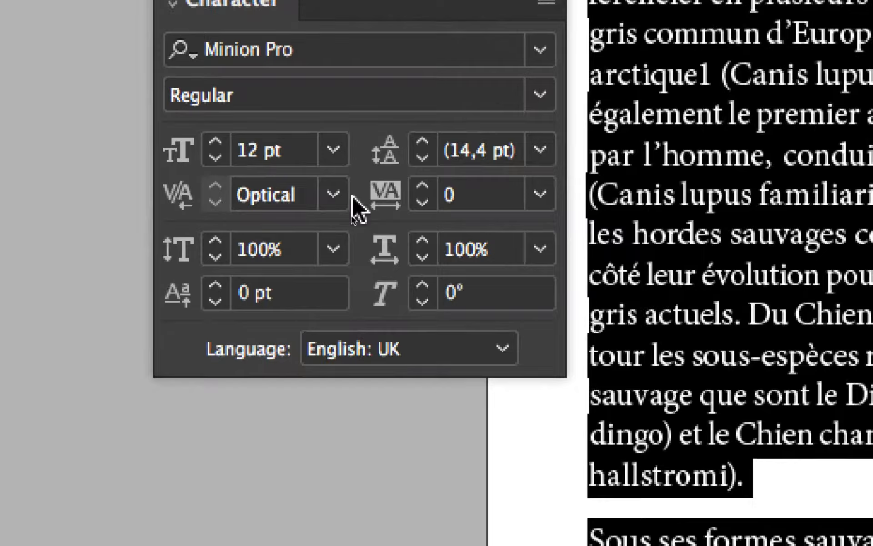
{"action": "left_click", "coordinate": [333, 194]}
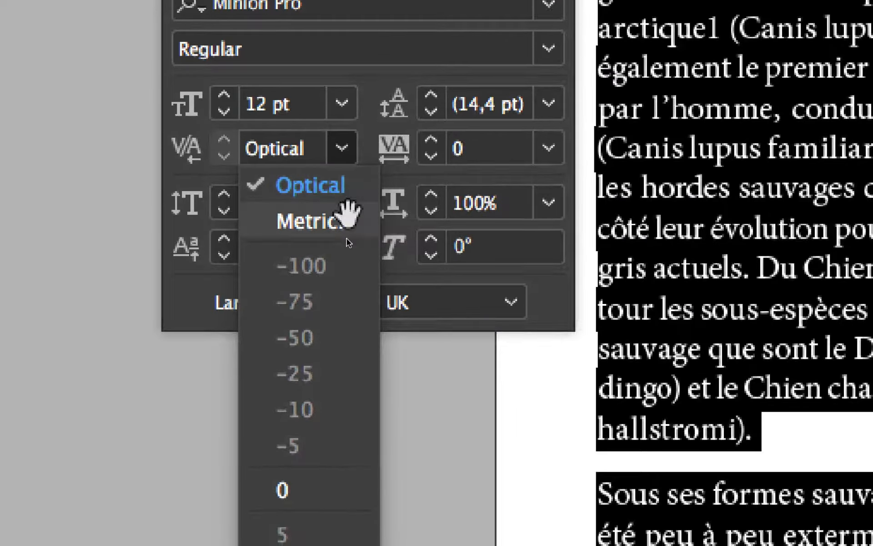
{"action": "left_click", "coordinate": [303, 269]}
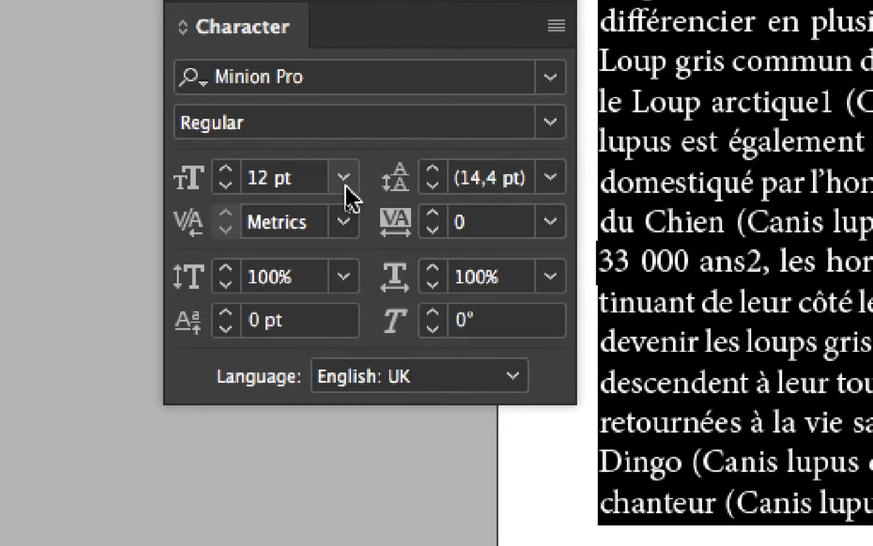
Set the kerning of the selected article text to Optical, close the Character settings and bring both text columns into view.
{"action": "left_click", "coordinate": [400, 304]}
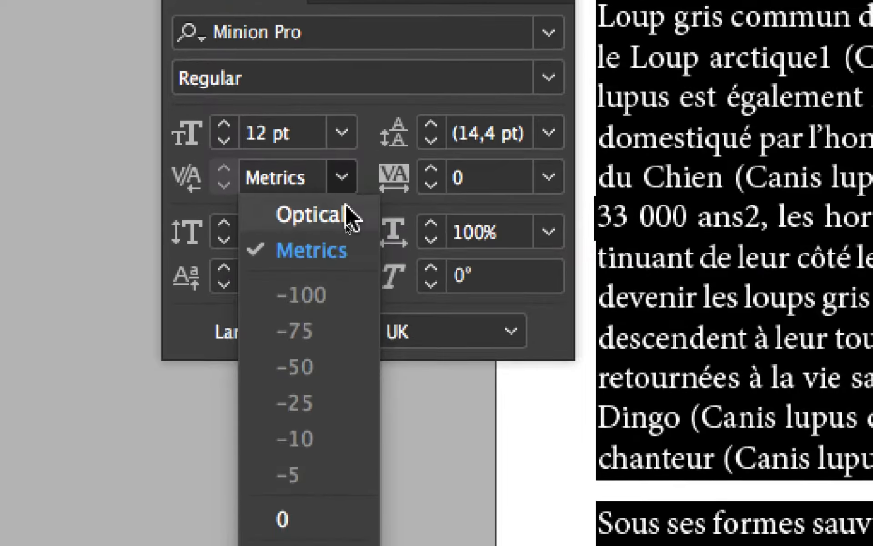
{"action": "left_click", "coordinate": [314, 239]}
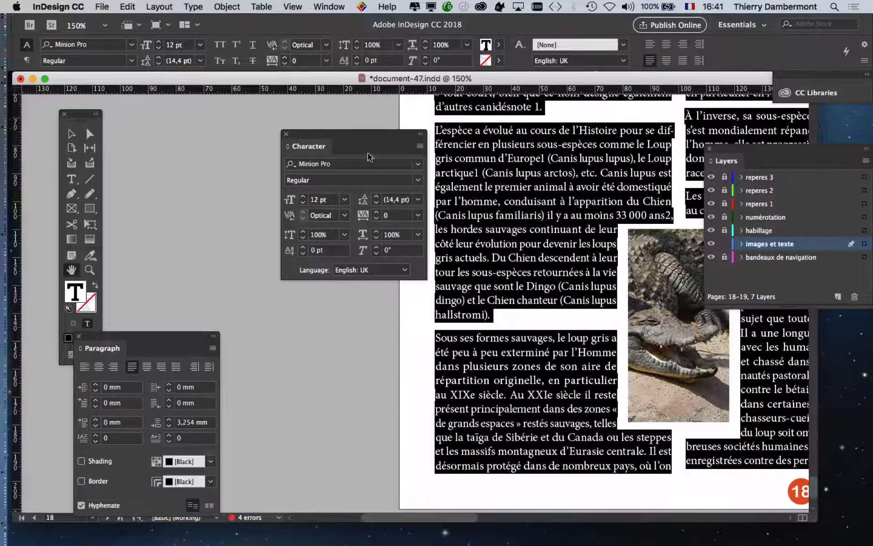
{"action": "left_click", "coordinate": [274, 128]}
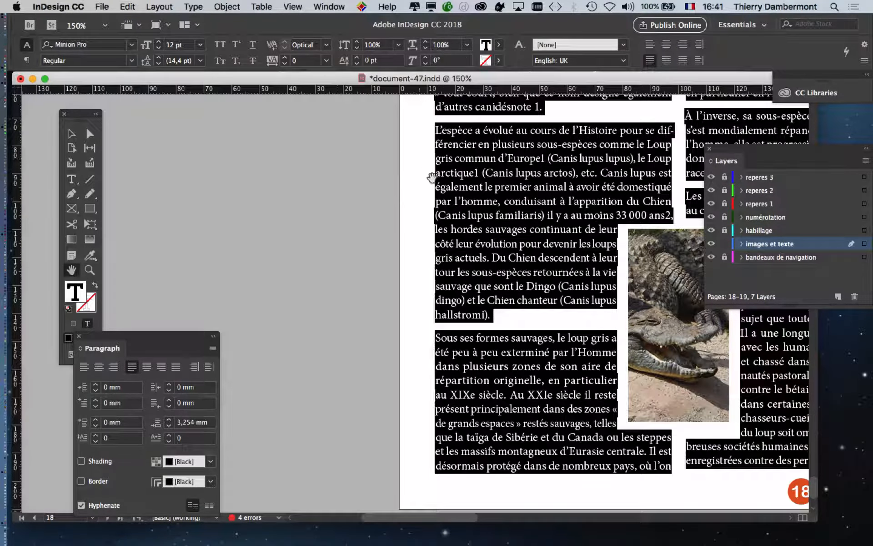
{"action": "left_click_drag", "start_coordinate": [476, 192], "coordinate": [249, 205]}
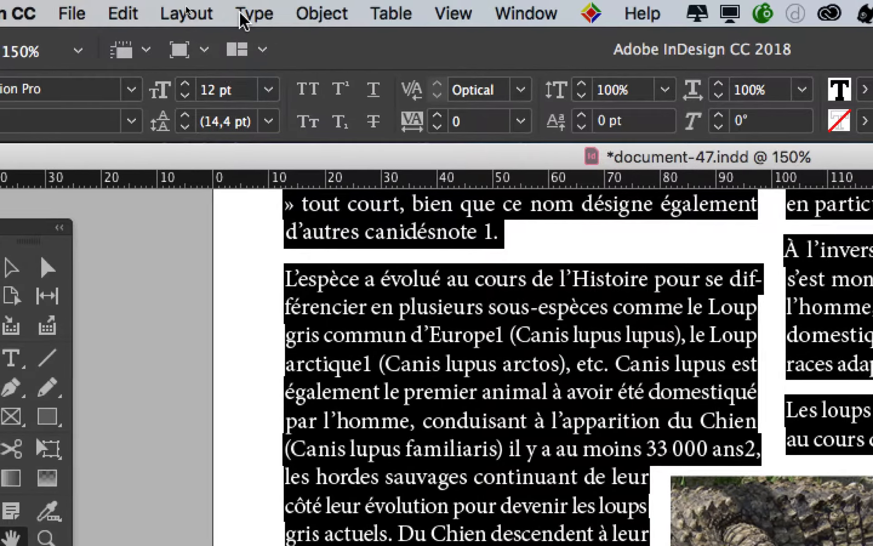
Reopen the Character settings and increase the tracking of the selected article text to 20.
{"action": "left_click", "coordinate": [209, 13]}
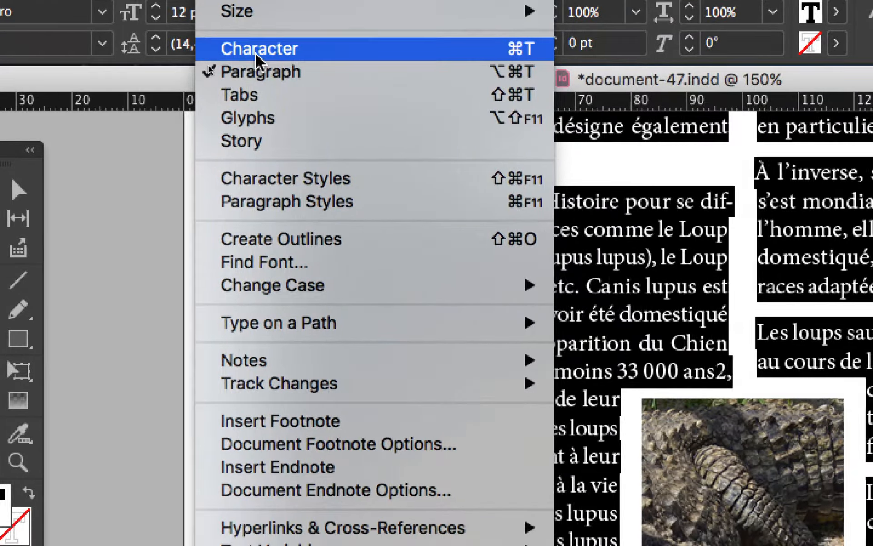
{"action": "left_click", "coordinate": [257, 59]}
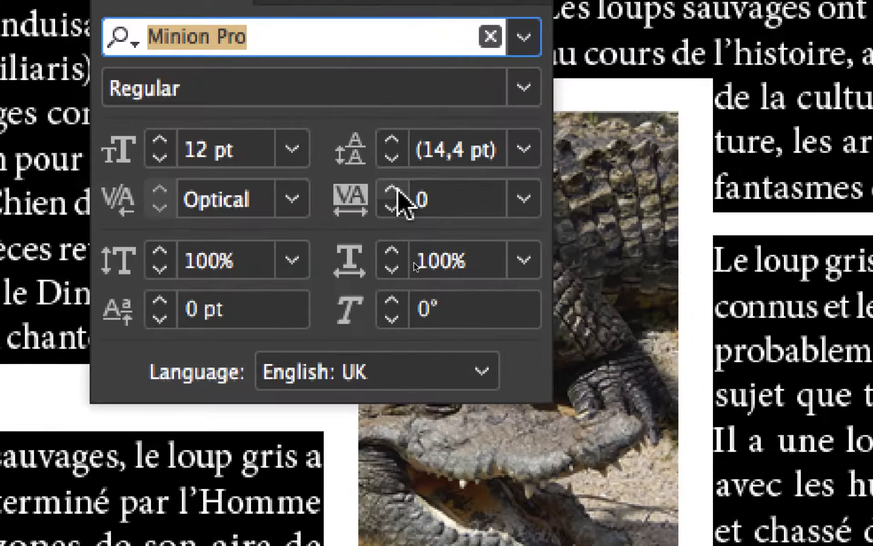
{"action": "left_click", "coordinate": [394, 190]}
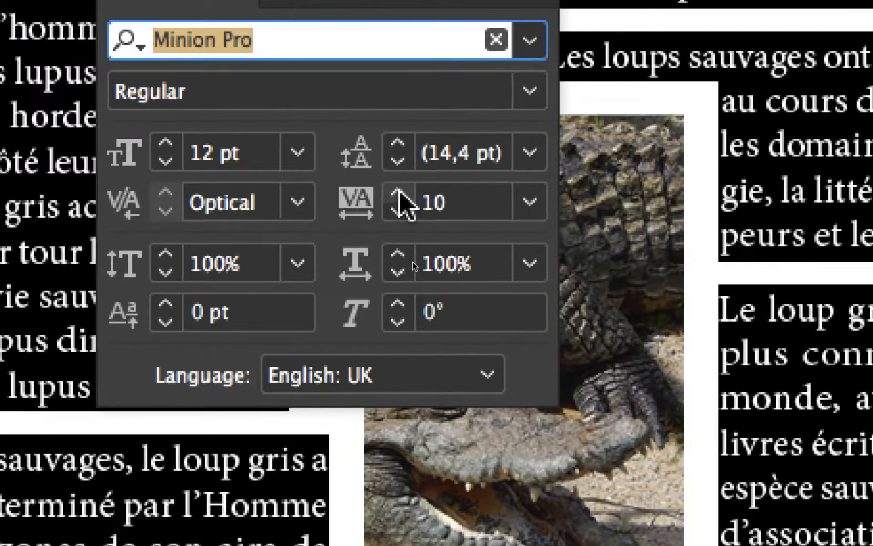
{"action": "left_click", "coordinate": [298, 180]}
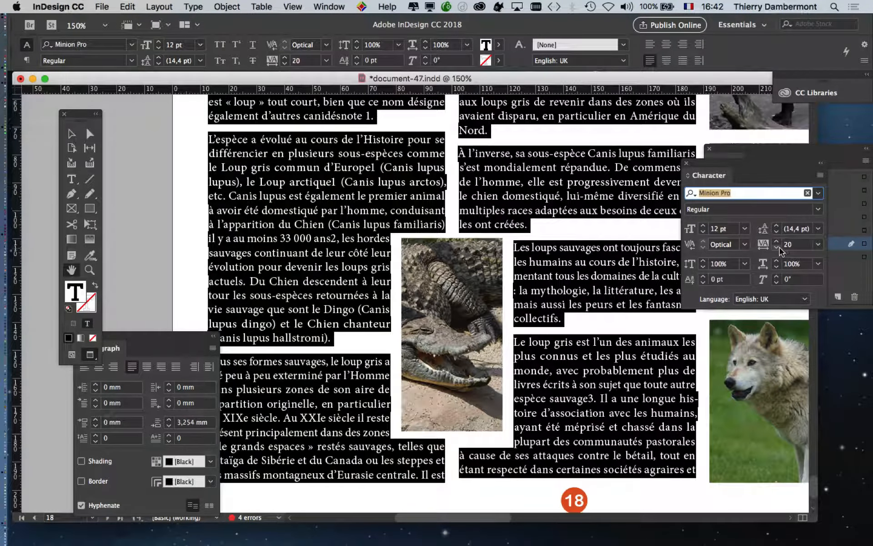
Compare the columns by stepping the selected text's tracking down to 0 and back up to 20.
{"action": "left_click", "coordinate": [777, 248]}
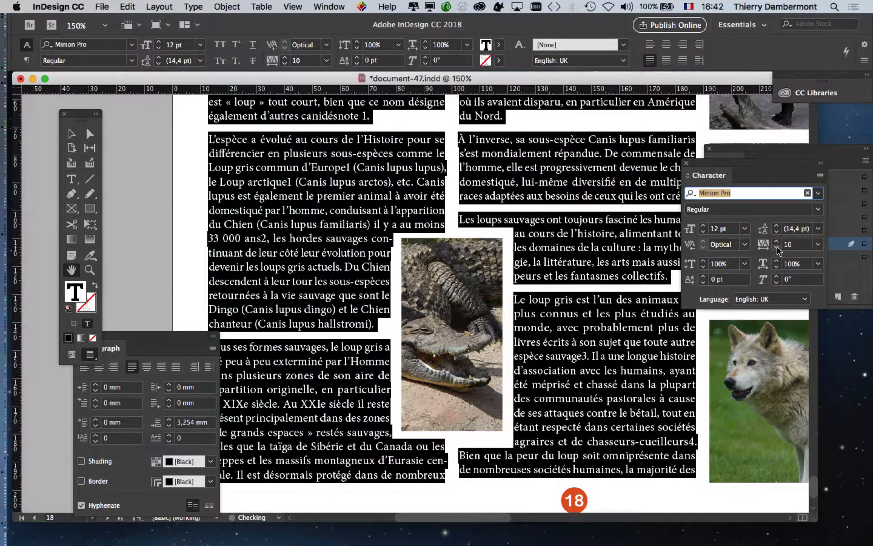
{"action": "left_click", "coordinate": [777, 249]}
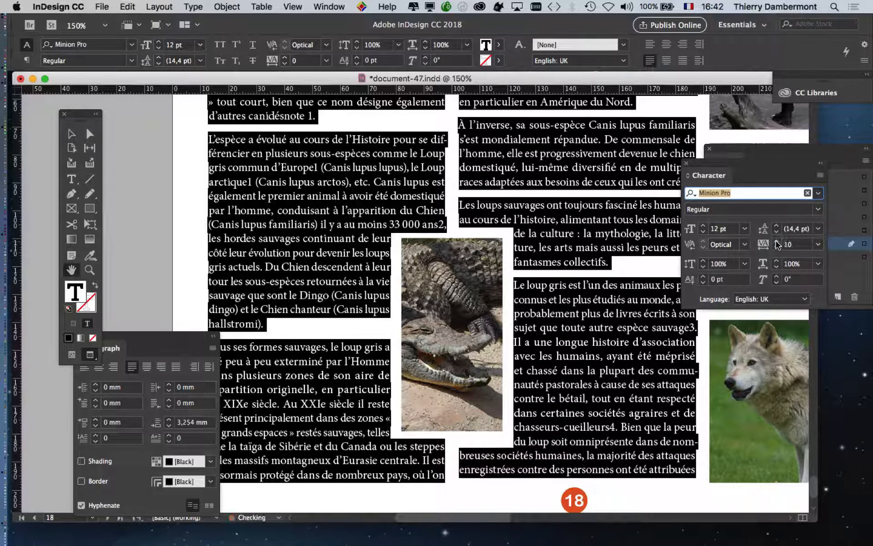
{"action": "left_click", "coordinate": [777, 242]}
{"action": "left_click", "coordinate": [777, 242]}
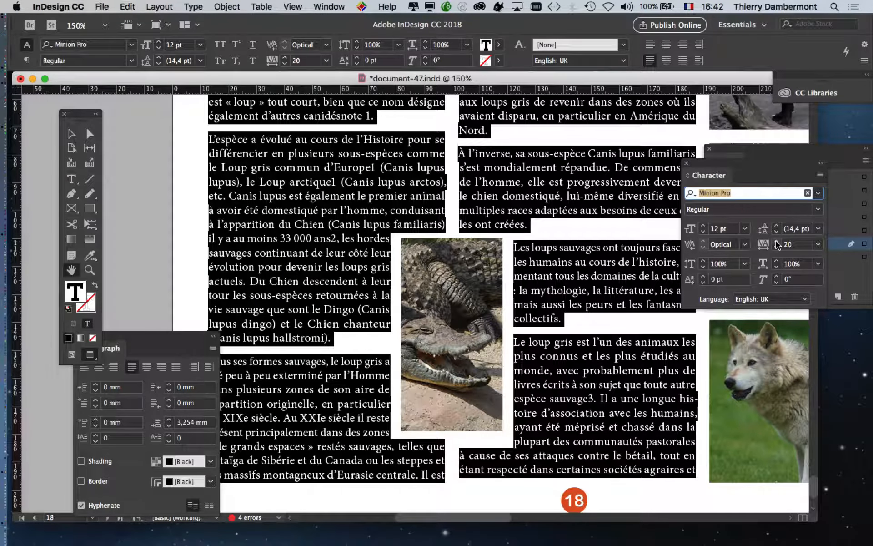
{"action": "left_click", "coordinate": [777, 248]}
Move the Character settings beside the Layers panel and step the tracking down and back up to 20.
{"action": "left_click_drag", "start_coordinate": [736, 160], "coordinate": [706, 212]}
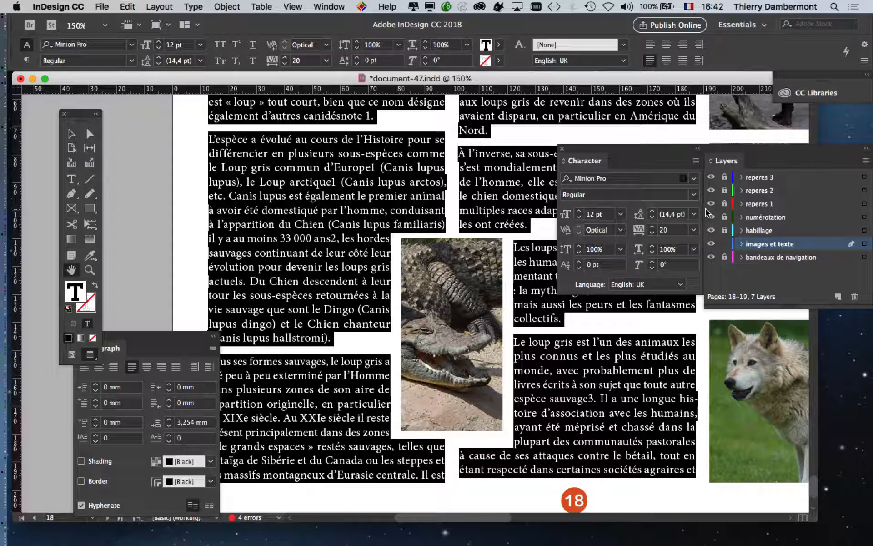
{"action": "left_click", "coordinate": [651, 232]}
{"action": "left_click", "coordinate": [651, 227]}
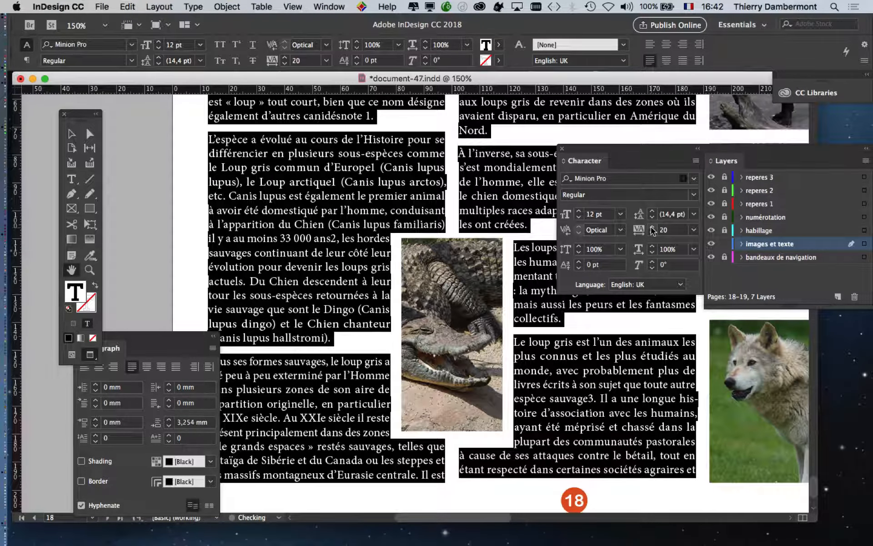